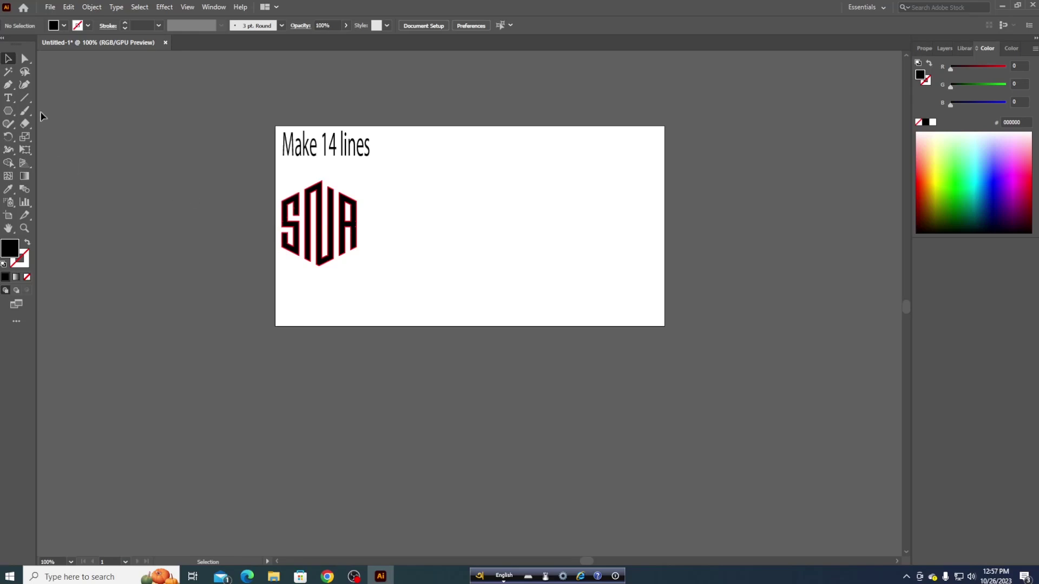
# Step: Draw a vertical line beside the SNA monogram with a 0.5 pt stroke
pyautogui.moveTo(469, 157); pyautogui.dragTo(469, 308)
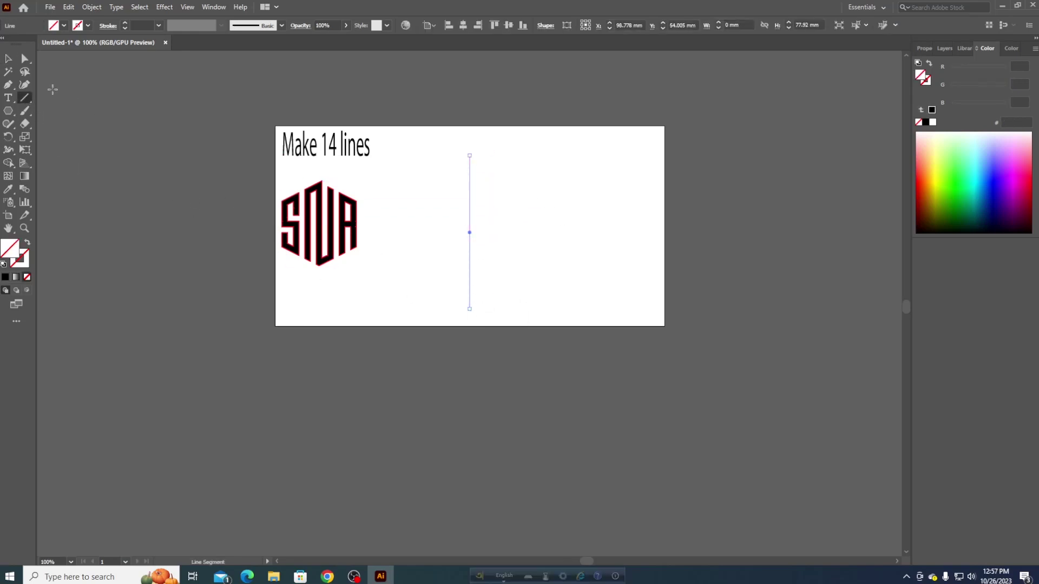
pyautogui.write('0.5')
pyautogui.press('Return')
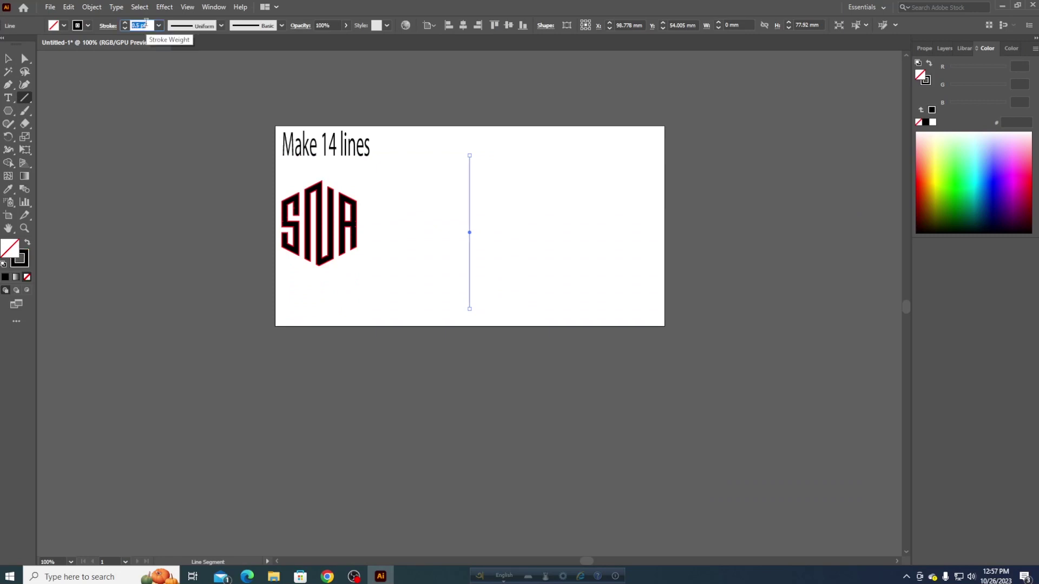
pyautogui.click(8, 60)
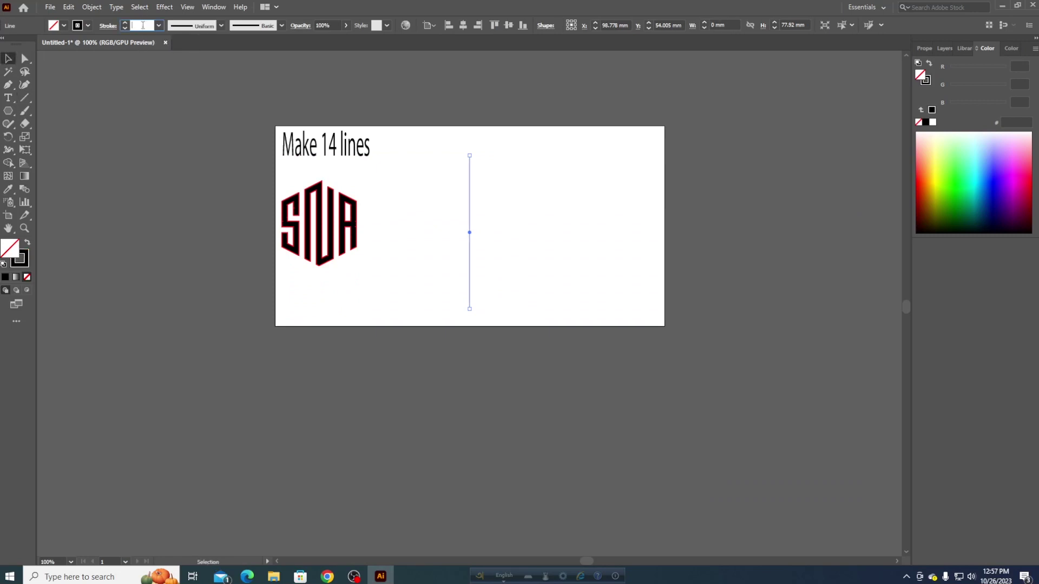
pyautogui.click(167, 90)
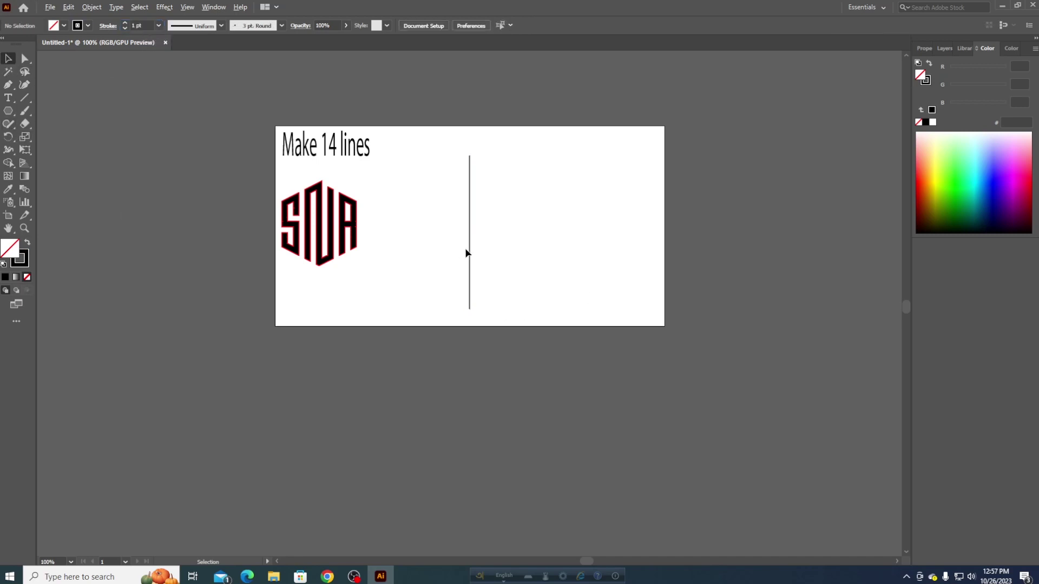
# Step: Repeat an offset copy into 14 evenly spaced vertical lines and group them
pyautogui.moveTo(469, 253); pyautogui.dragTo(477, 252)
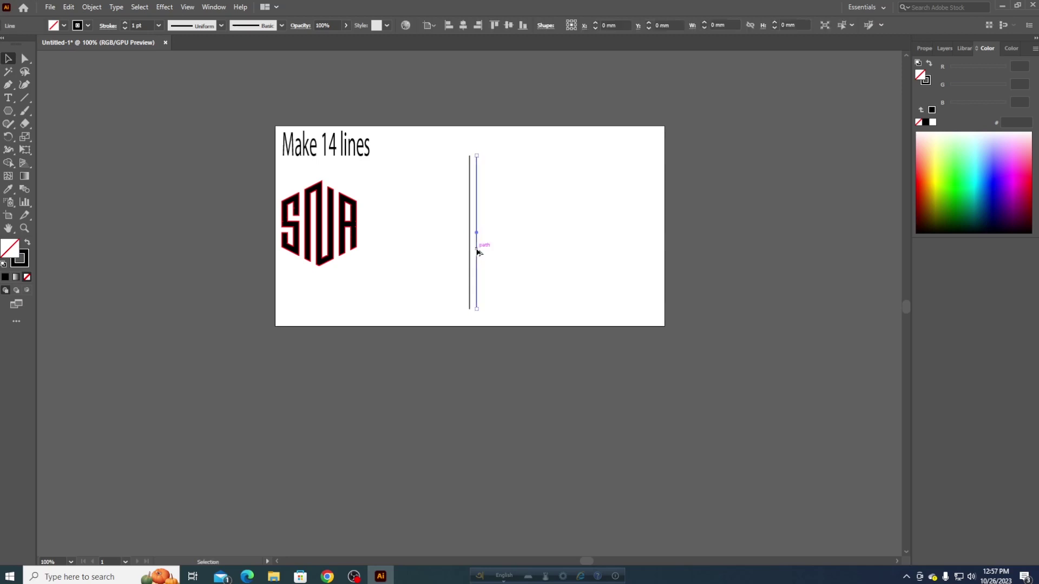
pyautogui.hotkey('ctrl', 'd')
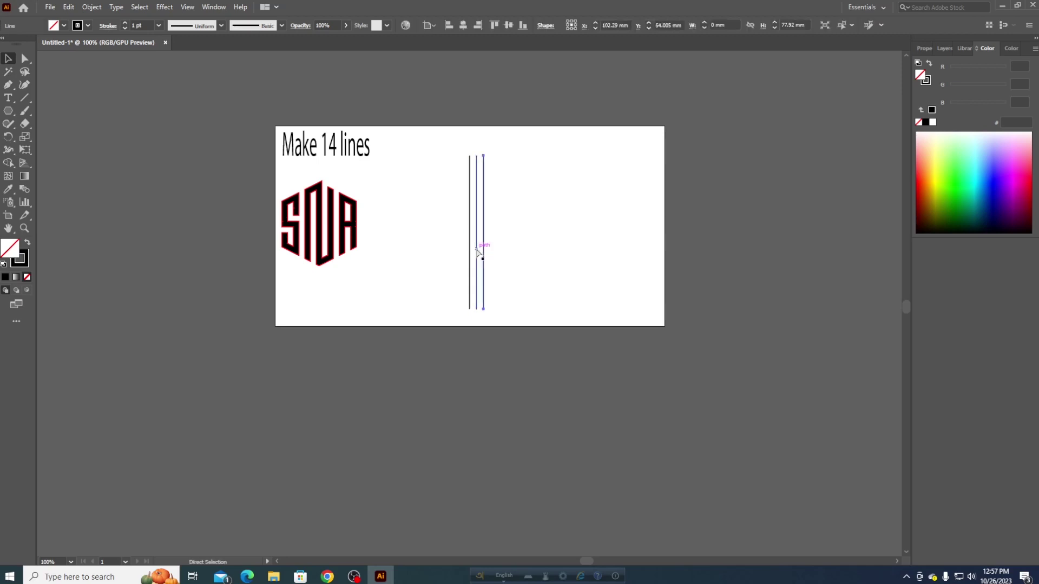
pyautogui.hotkey('ctrl', 'd')
pyautogui.hotkey('ctrl', 'd')
pyautogui.hotkey('ctrl', 'd')
pyautogui.hotkey('ctrl', 'd')
pyautogui.hotkey('ctrl', 'd')
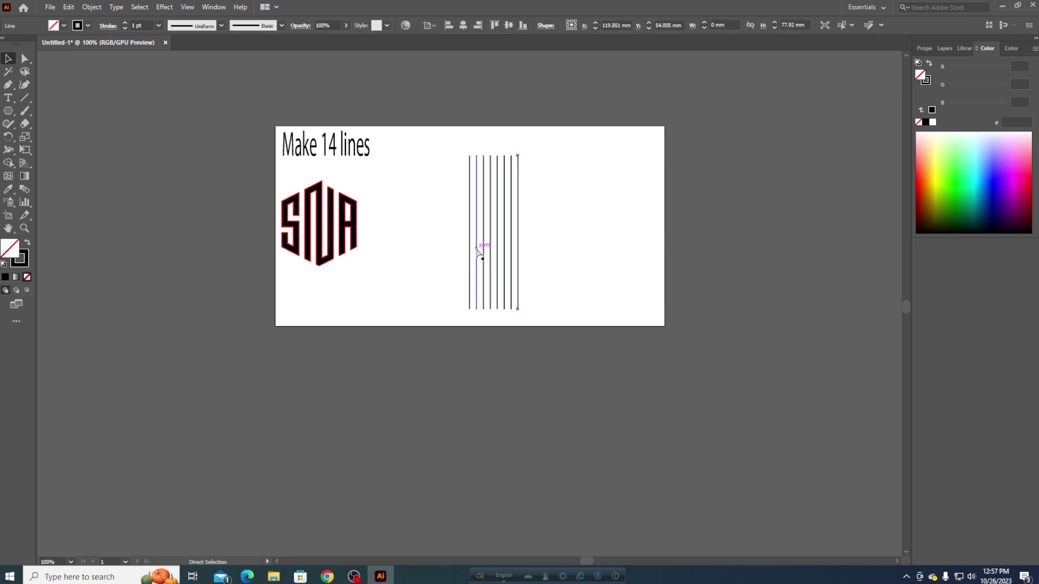
pyautogui.hotkey('ctrl', 'd')
pyautogui.hotkey('ctrl', 'd')
pyautogui.hotkey('ctrl', 'd')
pyautogui.hotkey('ctrl', 'd')
pyautogui.hotkey('ctrl', 'd')
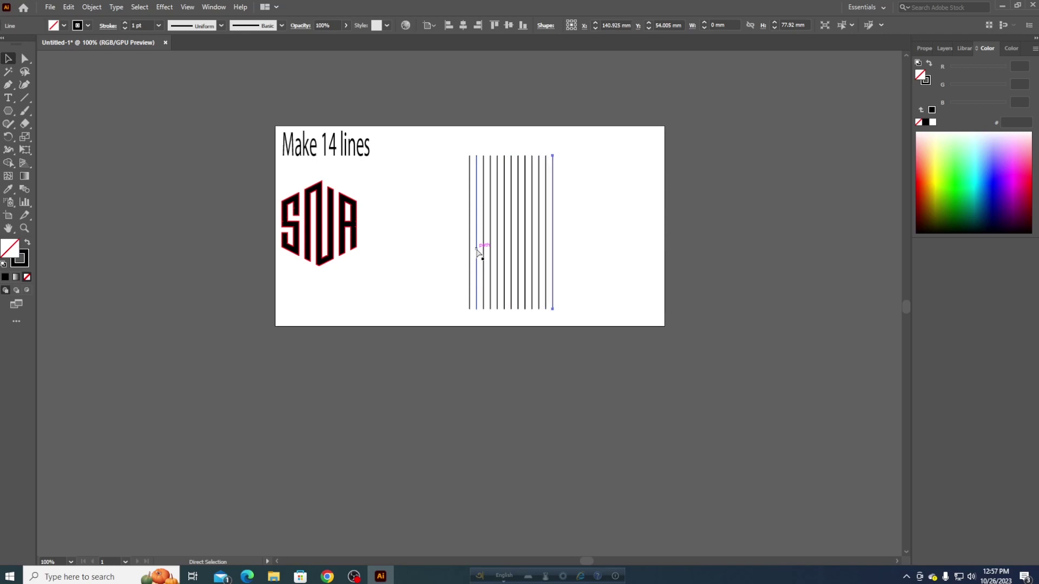
pyautogui.hotkey('ctrl', 'd')
pyautogui.scroll(2, 579, 279)
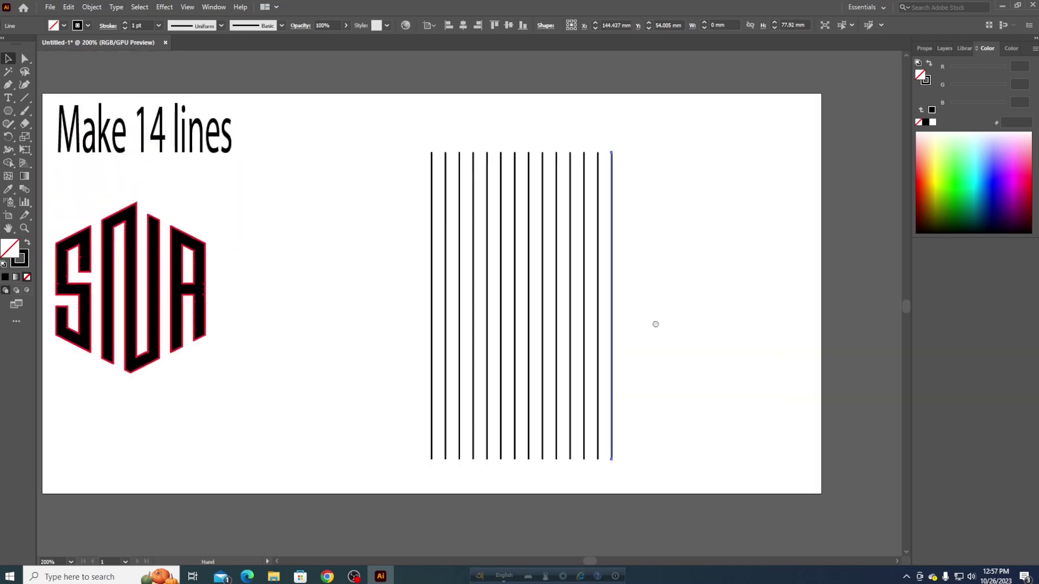
pyautogui.scroll(1, 660, 334)
pyautogui.scroll(-1, 660, 337)
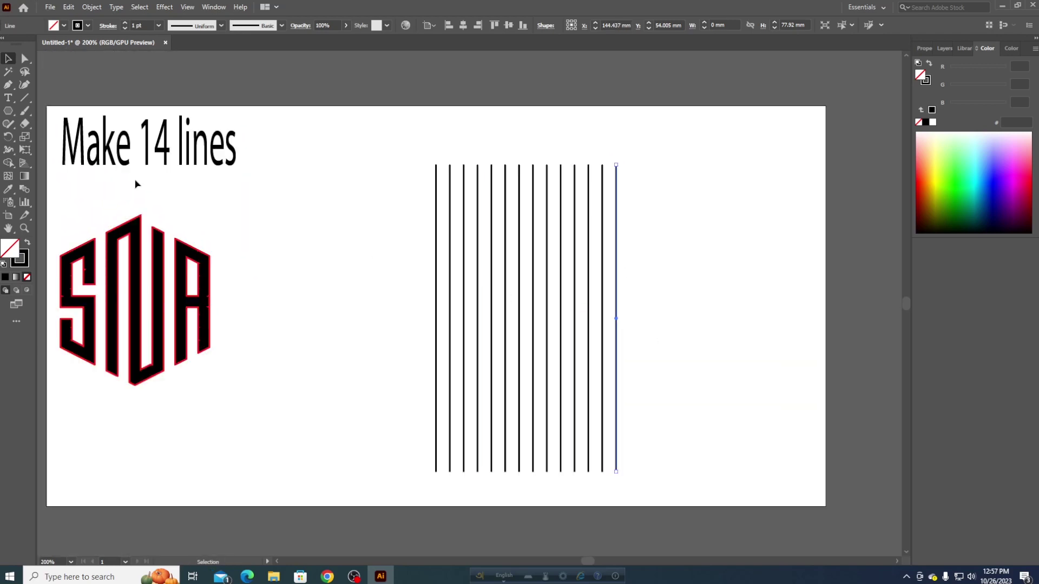
pyautogui.moveTo(381, 156); pyautogui.dragTo(676, 242)
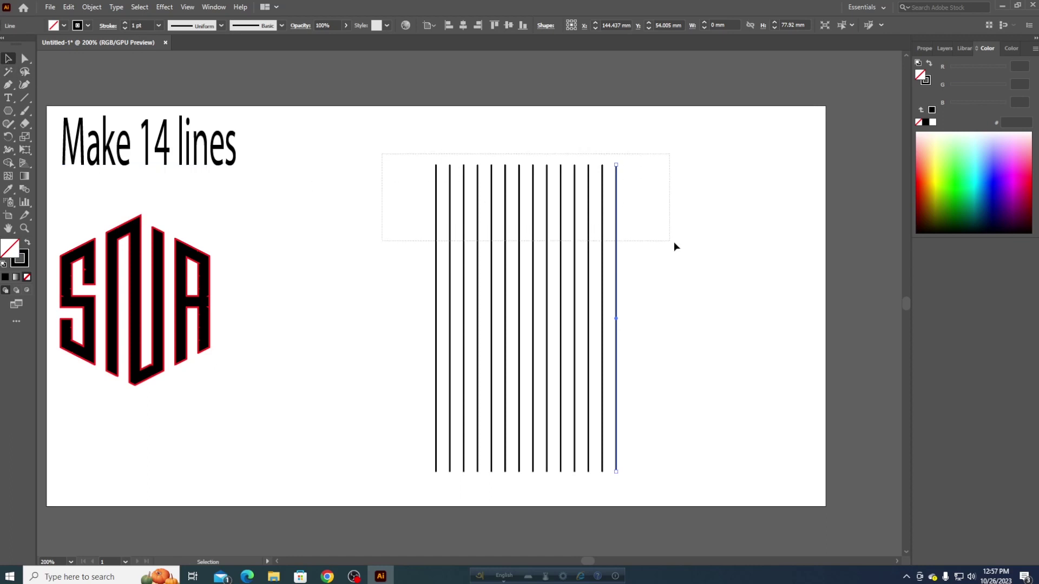
pyautogui.hotkey('ctrl', 'g')
# Step: Add a 90°-rotated copy of the vertical line group, crossing it into a square grid
pyautogui.click(683, 248)
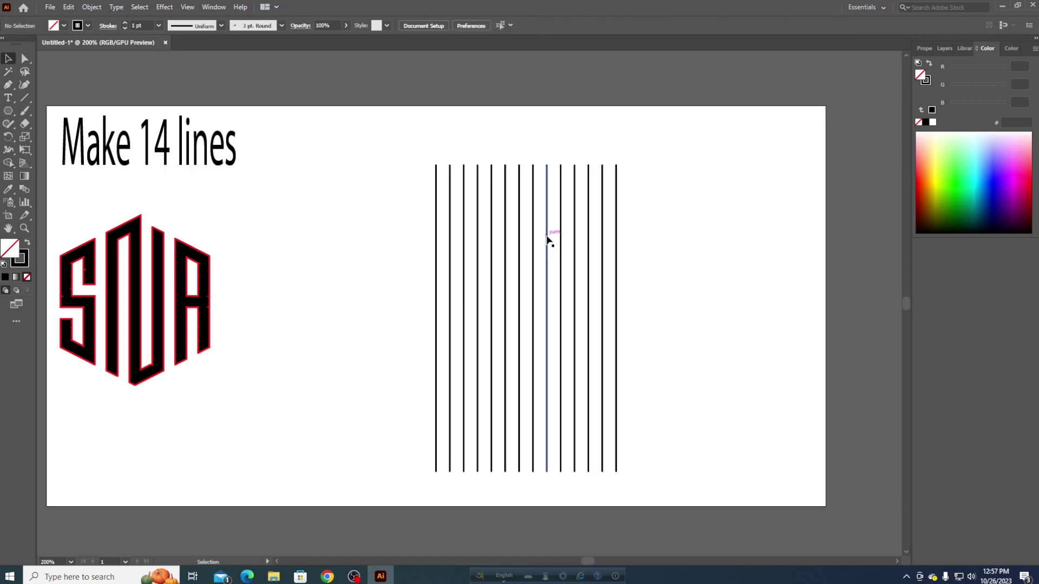
pyautogui.rightClick(534, 230)
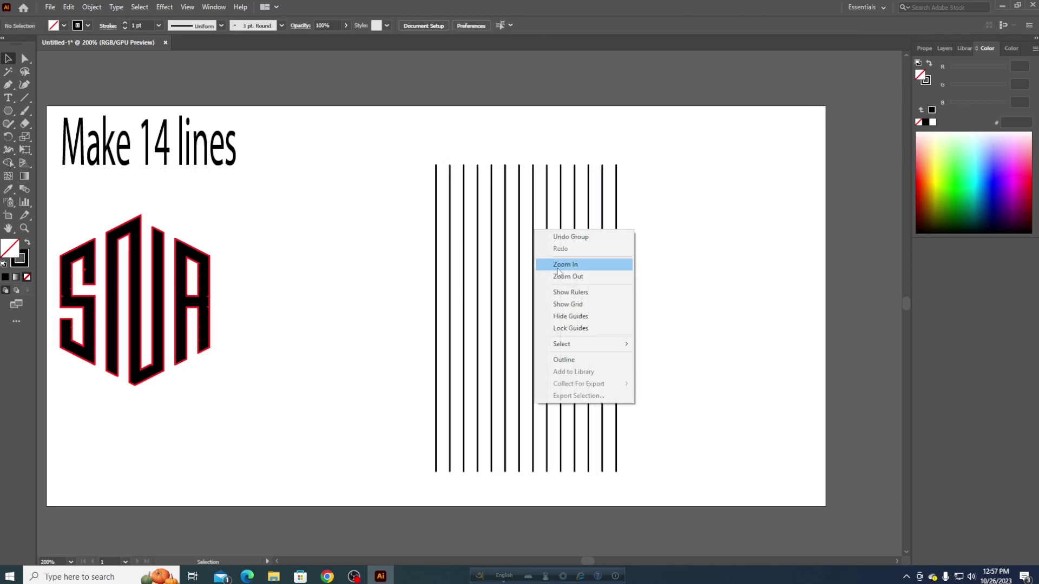
pyautogui.rightClick(461, 276)
pyautogui.click(461, 212)
pyautogui.rightClick(475, 217)
pyautogui.moveTo(509, 336)
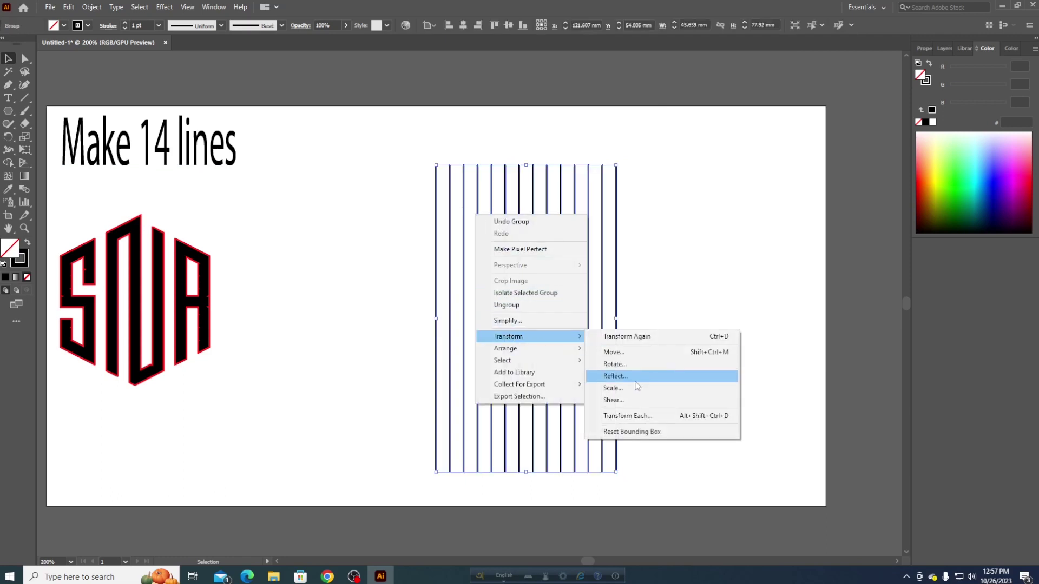
pyautogui.click(633, 364)
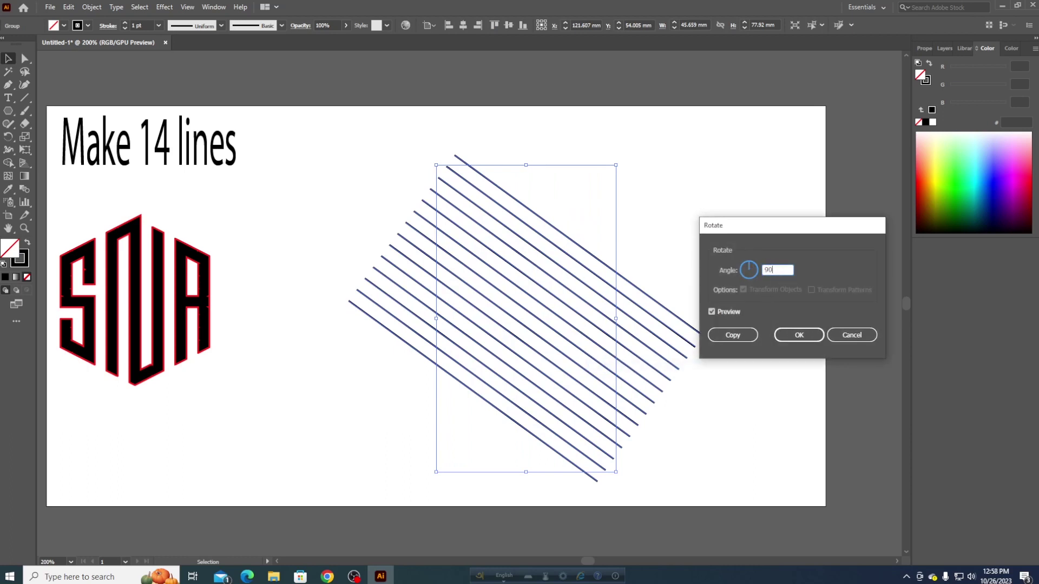
pyautogui.click(749, 334)
pyautogui.click(752, 352)
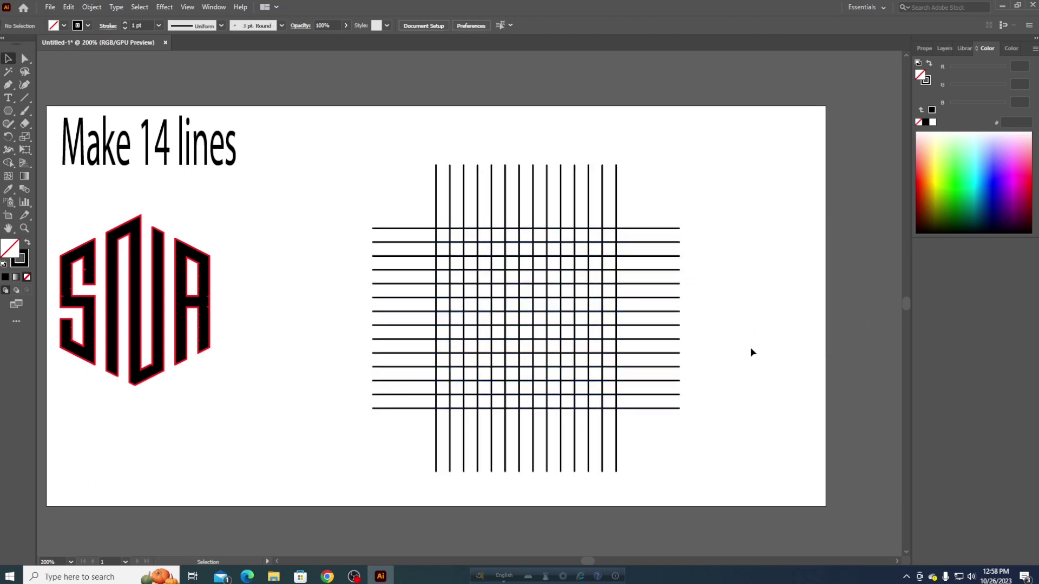
pyautogui.click(8, 112)
# Step: Draw a hexagon beside the monogram and rotate it so a point faces up
pyautogui.moveTo(284, 257)
pyautogui.mouseDown()
pyautogui.moveTo(332, 307)
pyautogui.moveTo(343, 290)
pyautogui.mouseUp()
pyautogui.moveTo(364, 188); pyautogui.dragTo(366, 191)
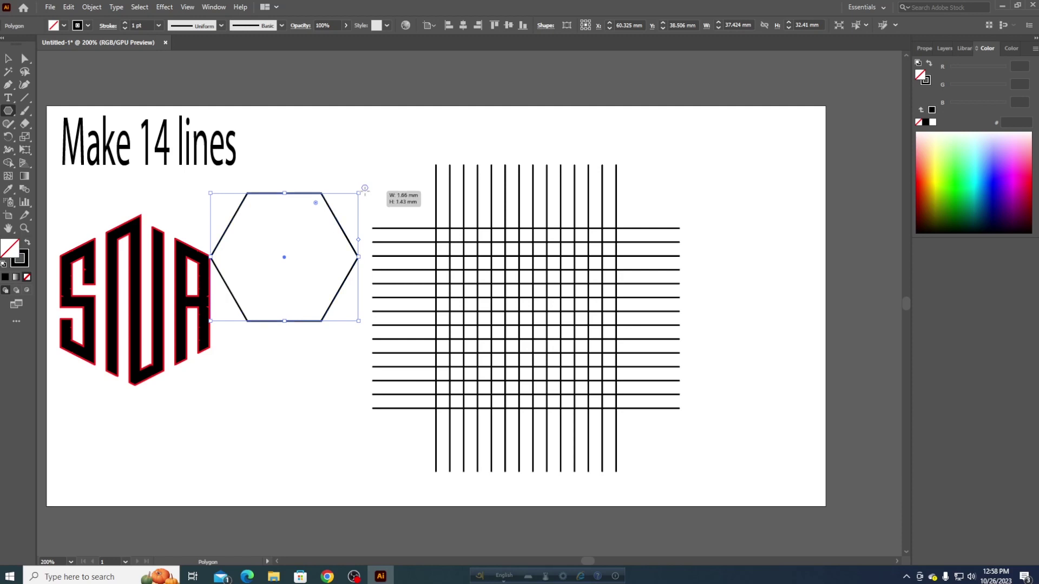
pyautogui.press('v')
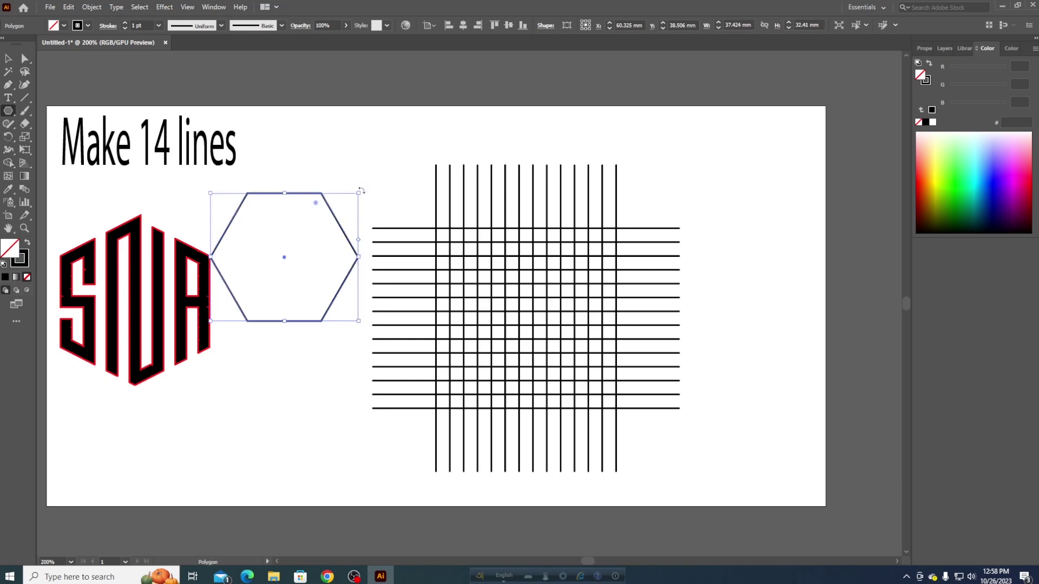
pyautogui.moveTo(373, 197); pyautogui.dragTo(366, 309)
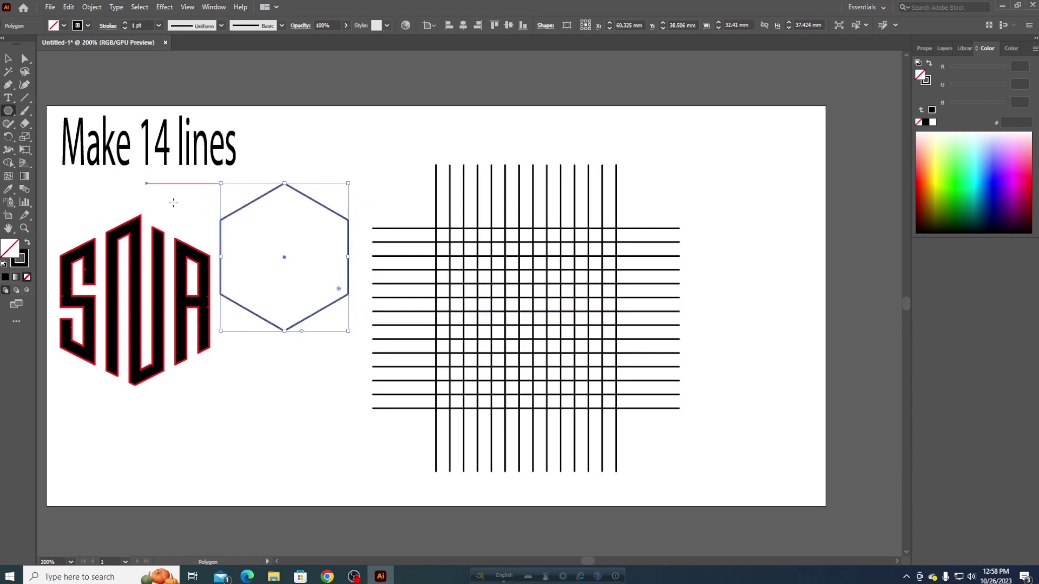
# Step: Move the hexagon onto the grid and stretch it until its vertices meet the outer grid lines
pyautogui.press('v')
pyautogui.moveTo(248, 315); pyautogui.dragTo(492, 373)
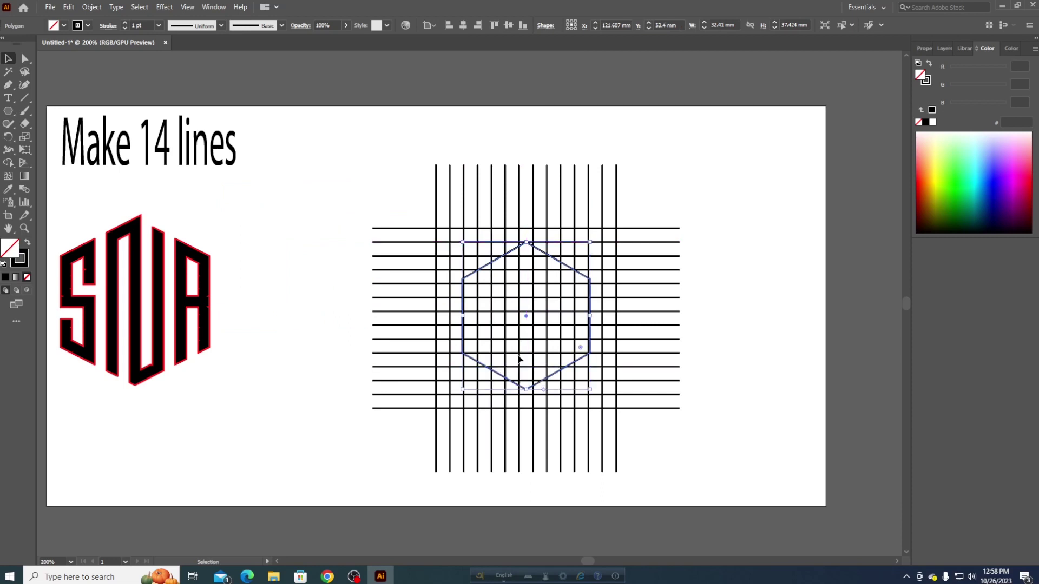
pyautogui.moveTo(589, 242); pyautogui.dragTo(618, 230)
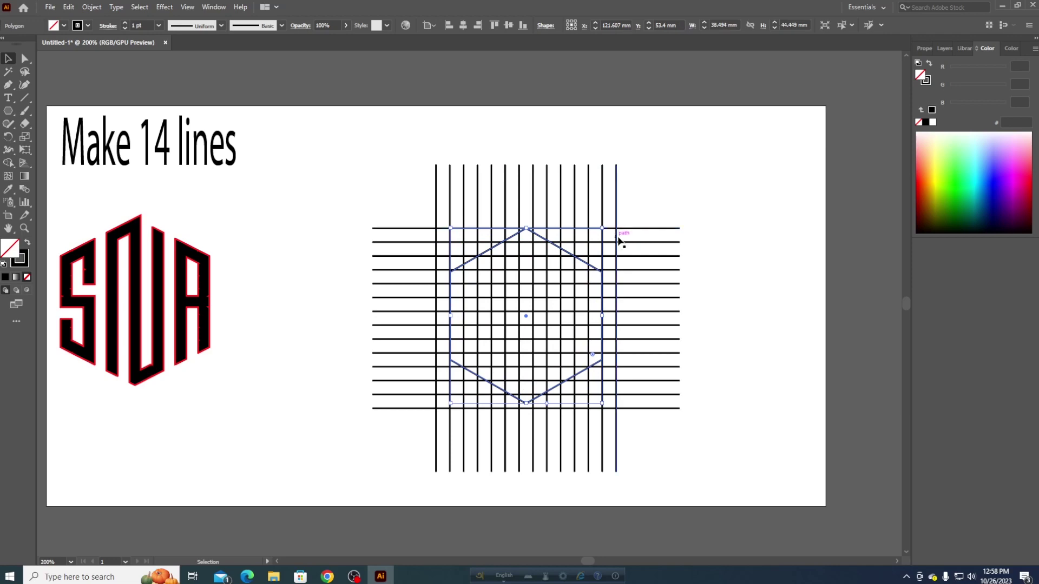
pyautogui.press('Up')
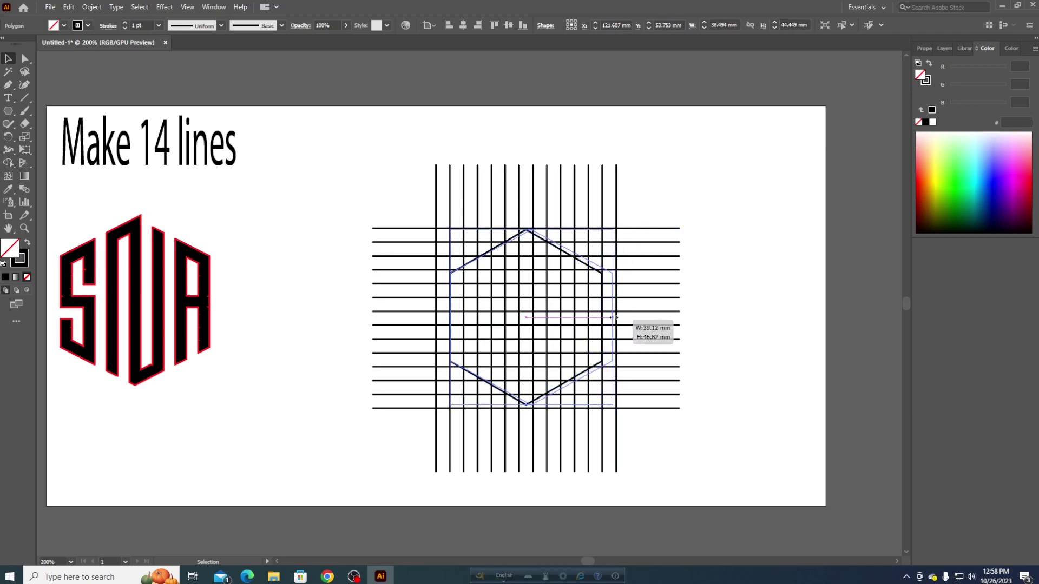
pyautogui.moveTo(603, 317); pyautogui.dragTo(616, 317)
pyautogui.moveTo(449, 317); pyautogui.dragTo(436, 317)
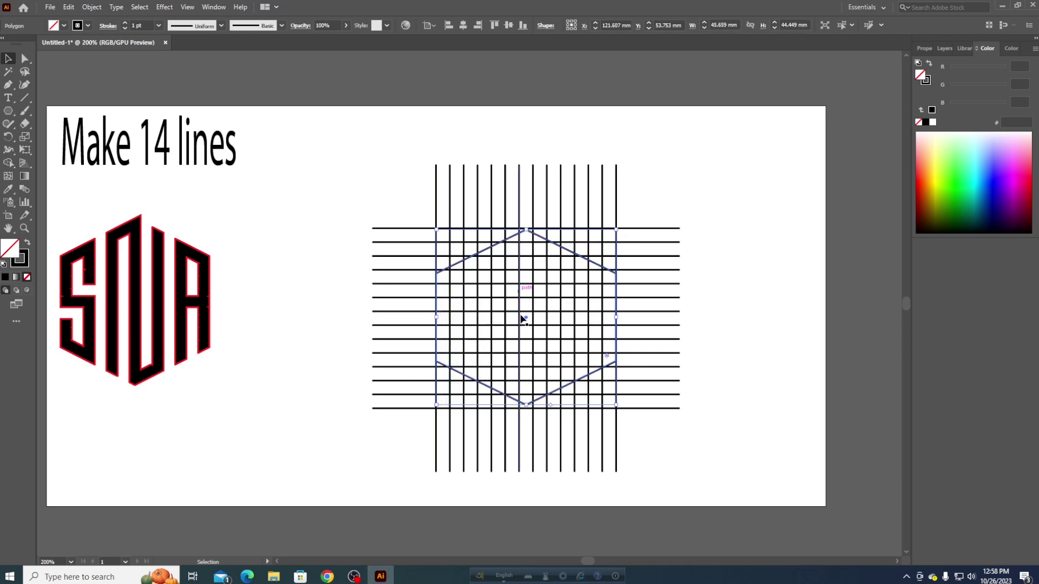
pyautogui.moveTo(526, 407); pyautogui.dragTo(526, 408)
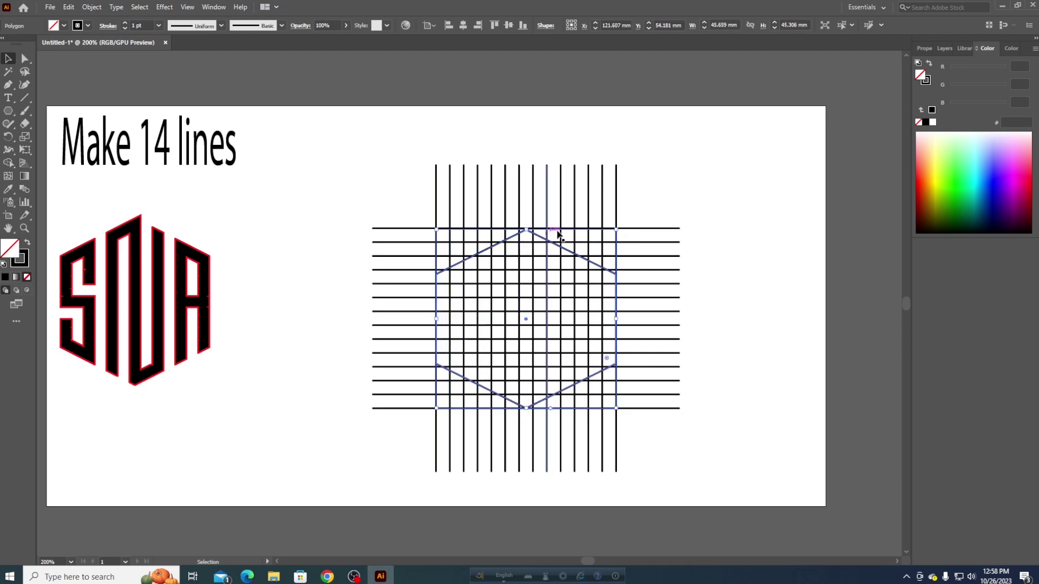
pyautogui.moveTo(526, 231); pyautogui.dragTo(526, 230)
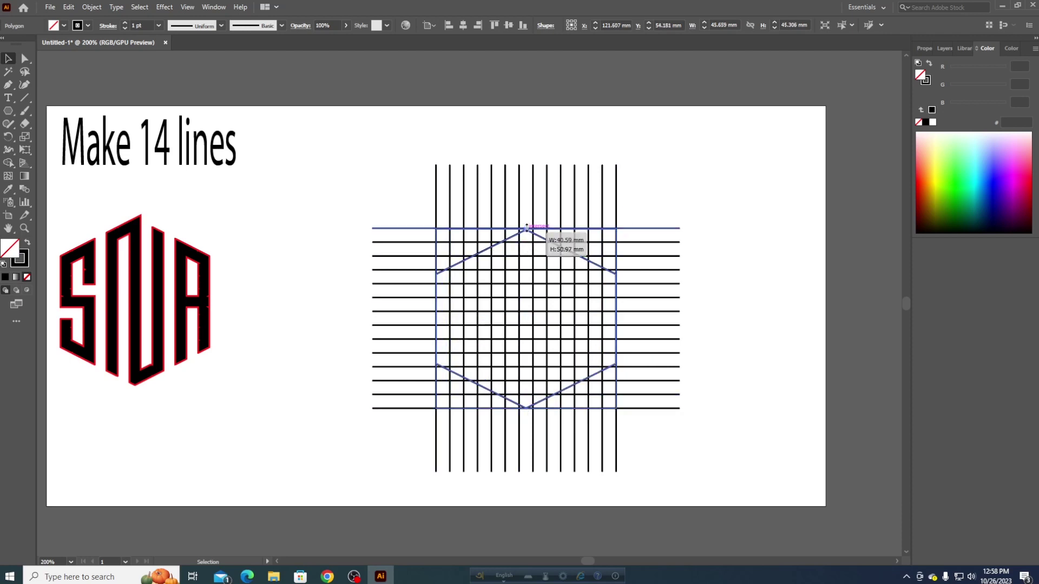
pyautogui.click(710, 220)
# Step: Make a copy of the horizontal lines rotated 26.5°
pyautogui.moveTo(641, 199); pyautogui.dragTo(675, 435)
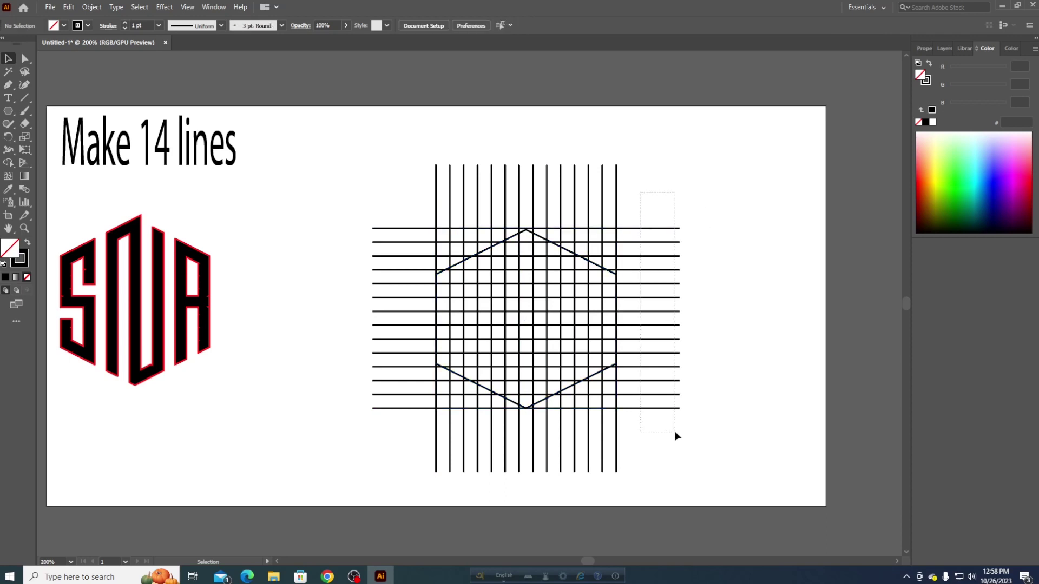
pyautogui.rightClick(660, 328)
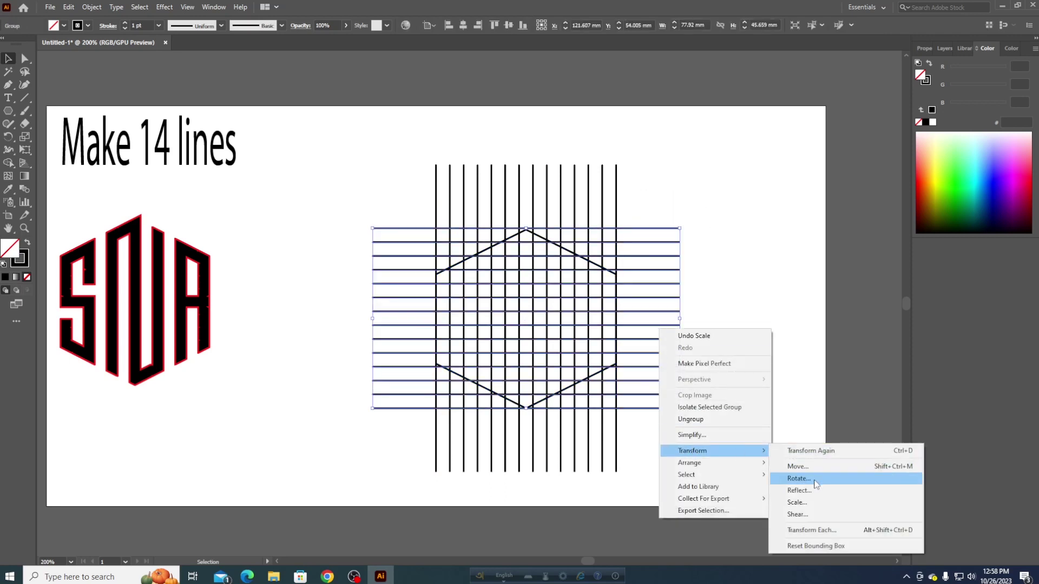
pyautogui.click(800, 475)
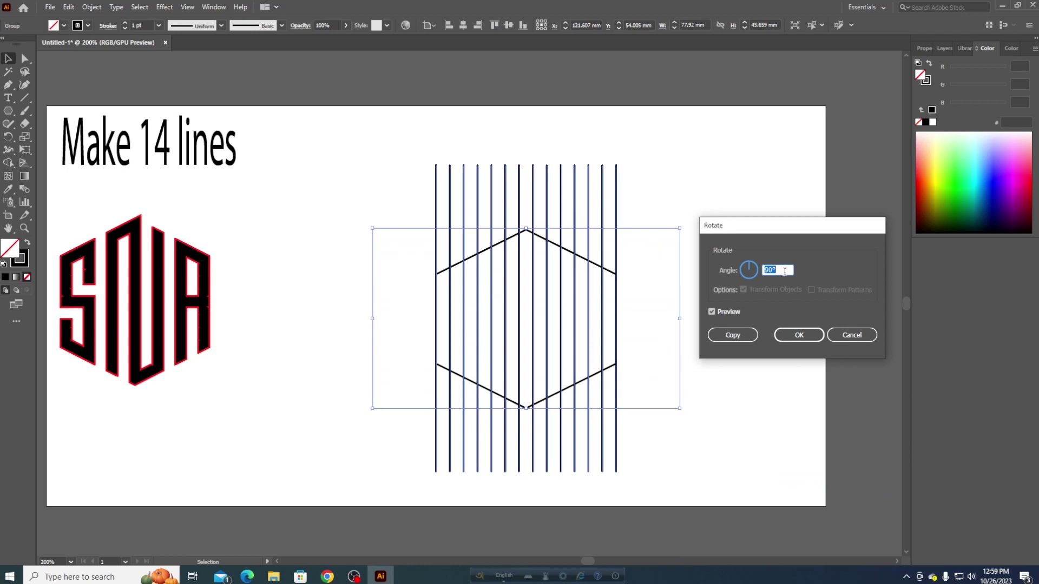
pyautogui.write('60')
pyautogui.click(714, 313)
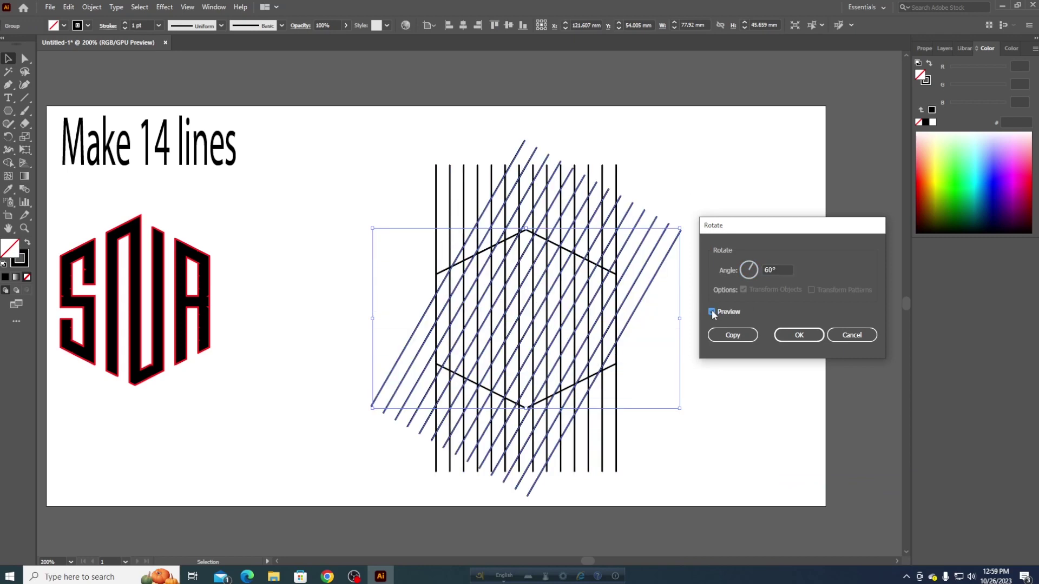
pyautogui.press('Down')
pyautogui.press('Down')
pyautogui.press('Down')
pyautogui.press('Down')
pyautogui.press('Down')
pyautogui.press('Down')
pyautogui.press('Down')
pyautogui.press('Down')
pyautogui.press('Down')
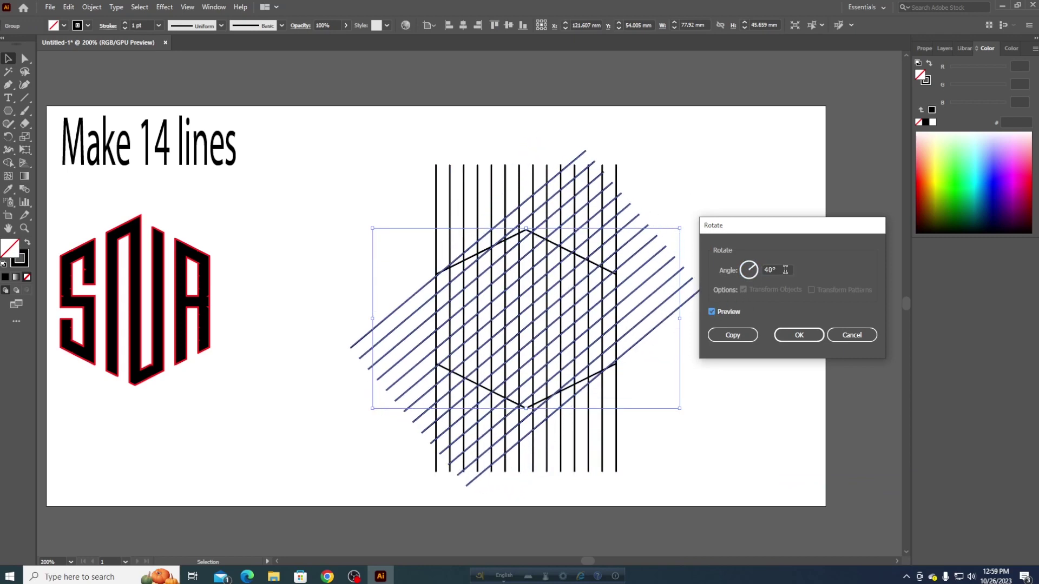
pyautogui.press('Down')
pyautogui.press('Down')
pyautogui.press('Down')
pyautogui.press('Down')
pyautogui.press('Down')
pyautogui.press('Down')
pyautogui.press('Down')
pyautogui.press('Down')
pyautogui.press('Down')
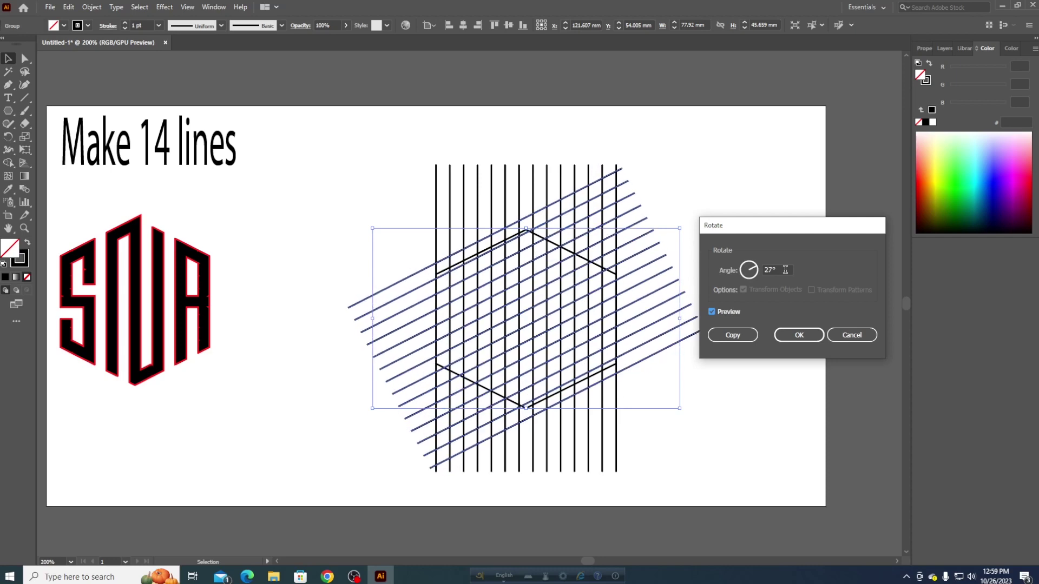
pyautogui.click(779, 271)
pyautogui.press('Tab')
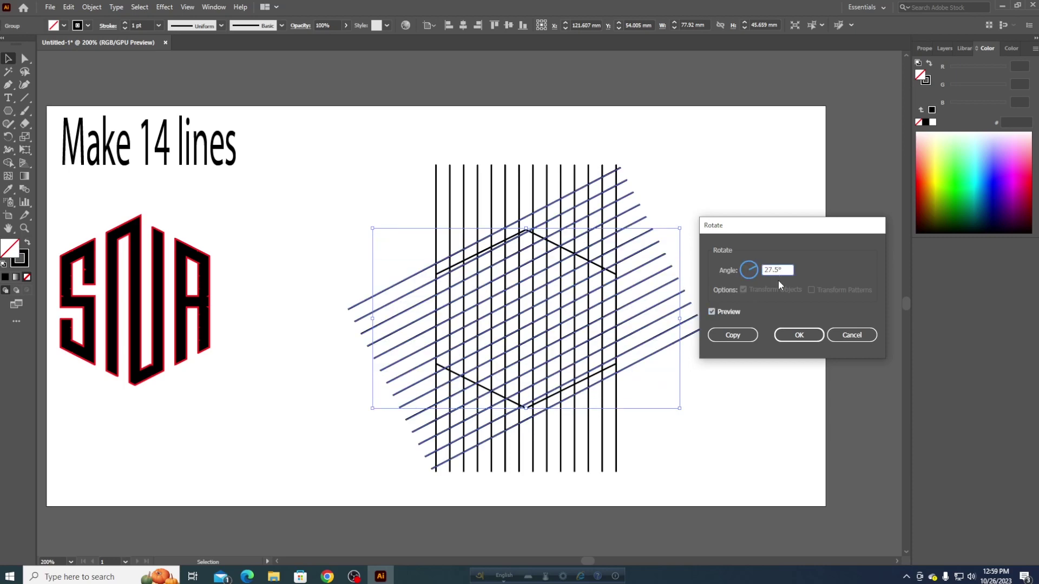
pyautogui.click(711, 312)
pyautogui.click(711, 312)
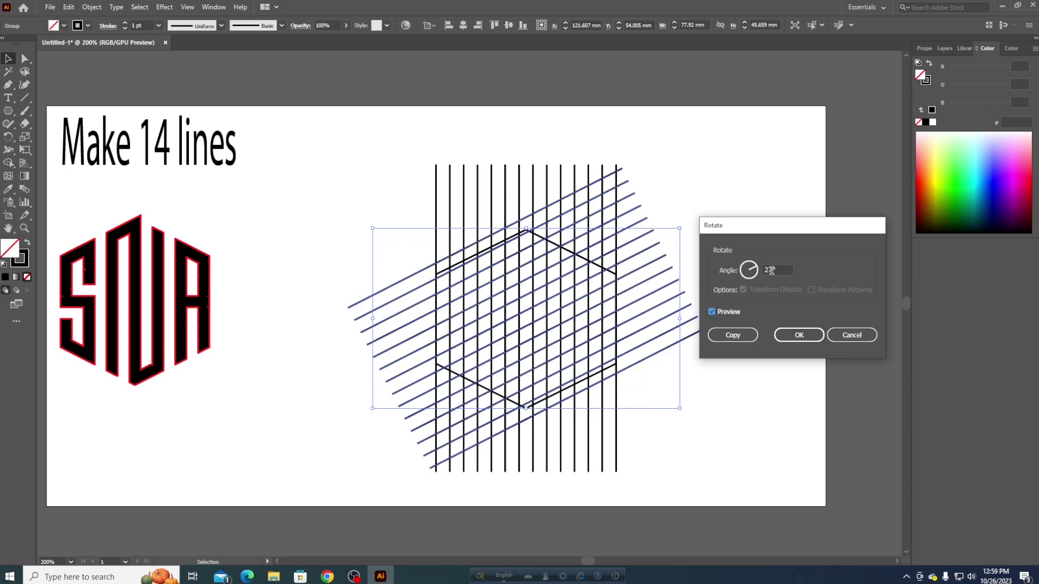
pyautogui.doubleClick(771, 271)
pyautogui.write('26')
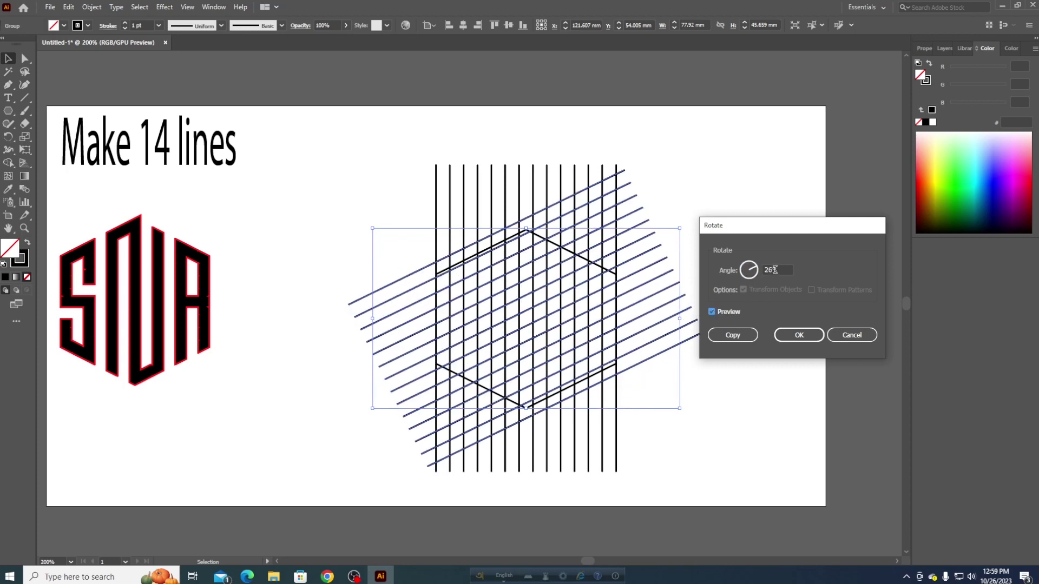
pyautogui.click(774, 269)
pyautogui.write('.5')
pyautogui.click(712, 312)
pyautogui.click(730, 341)
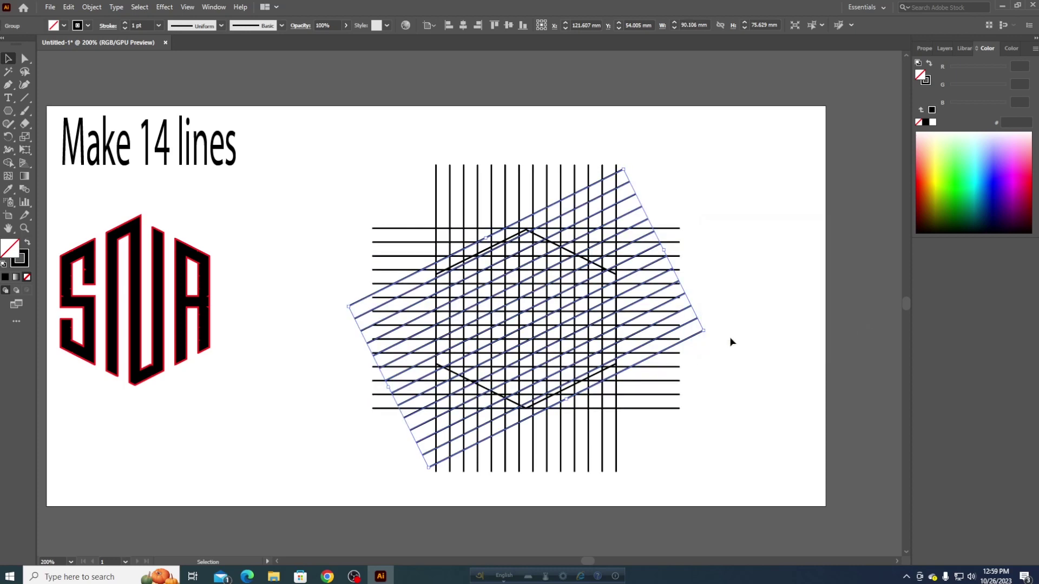
# Step: Make a second copy of the horizontal lines rotated 153.5°
pyautogui.rightClick(676, 230)
pyautogui.moveTo(709, 352)
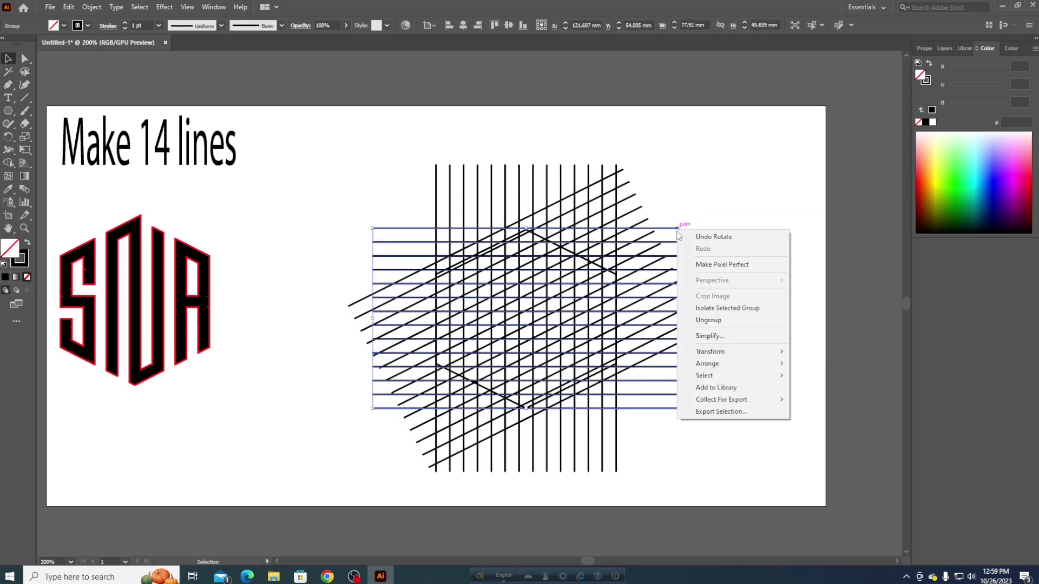
pyautogui.click(818, 380)
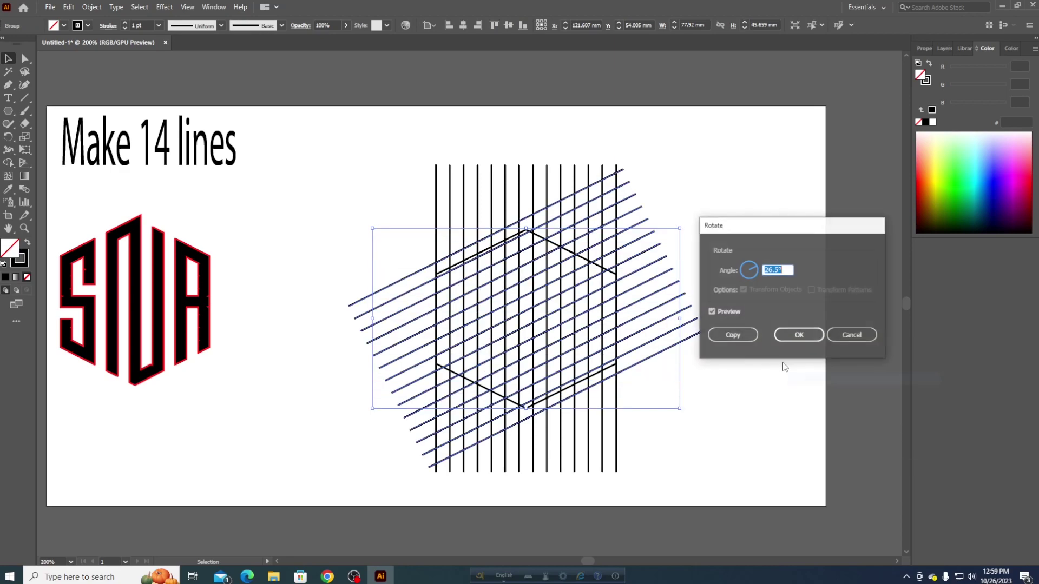
pyautogui.press('Up')
pyautogui.press('Up')
pyautogui.press('Up')
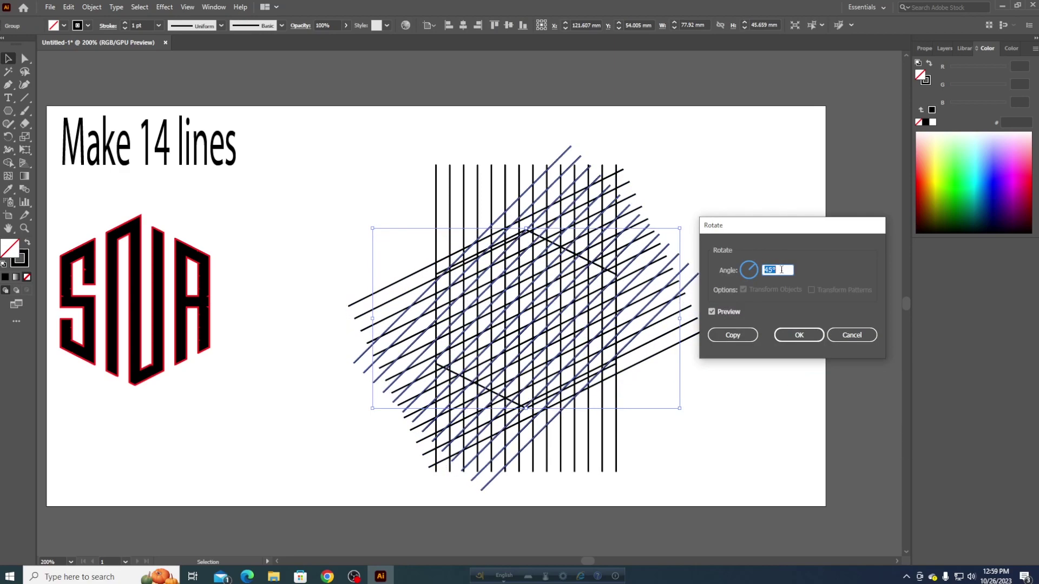
pyautogui.press('Up')
pyautogui.press('Up')
pyautogui.press('Up')
pyautogui.press('Up')
pyautogui.press('Up')
pyautogui.press('Up')
pyautogui.press('Up')
pyautogui.press('Up')
pyautogui.press('Up')
pyautogui.press('Up')
pyautogui.press('Up')
pyautogui.press('Up')
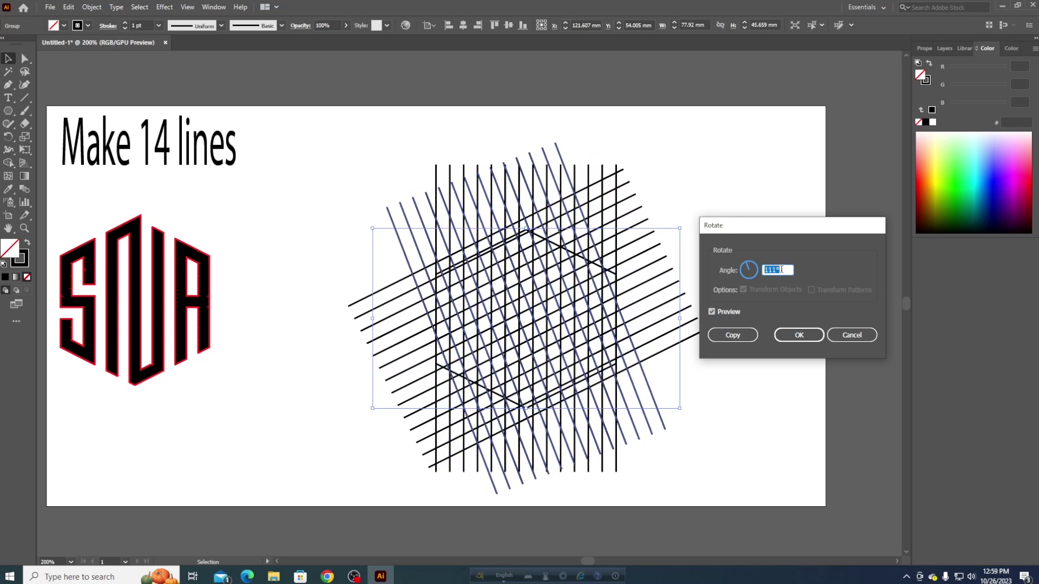
pyautogui.press('Up')
pyautogui.press('Up')
pyautogui.press('Up')
pyautogui.press('Up')
pyautogui.press('Up')
pyautogui.press('Up')
pyautogui.press('Up')
pyautogui.press('Up')
pyautogui.press('Up')
pyautogui.press('Up')
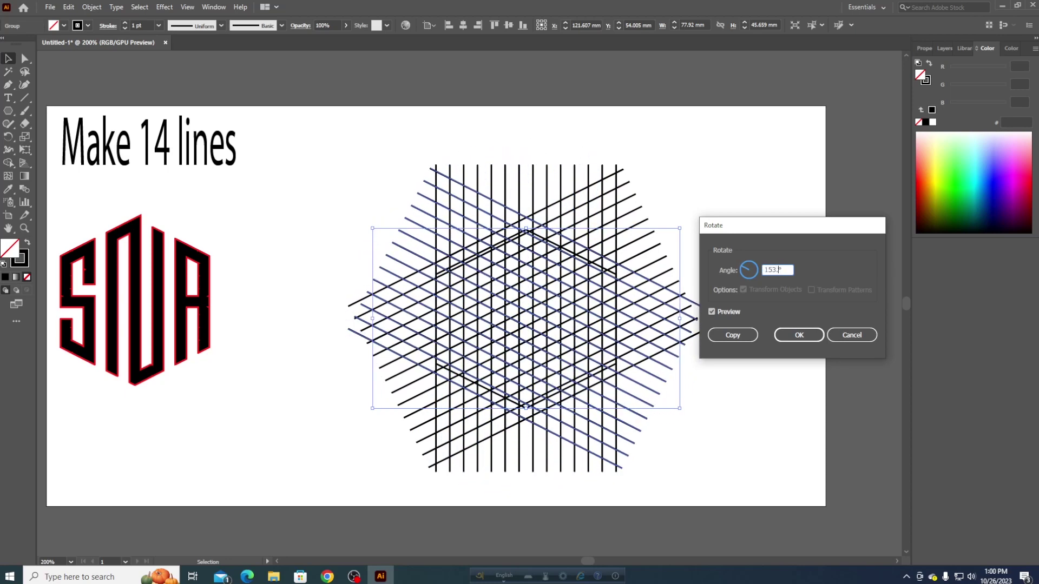
pyautogui.write('.5')
pyautogui.click(712, 312)
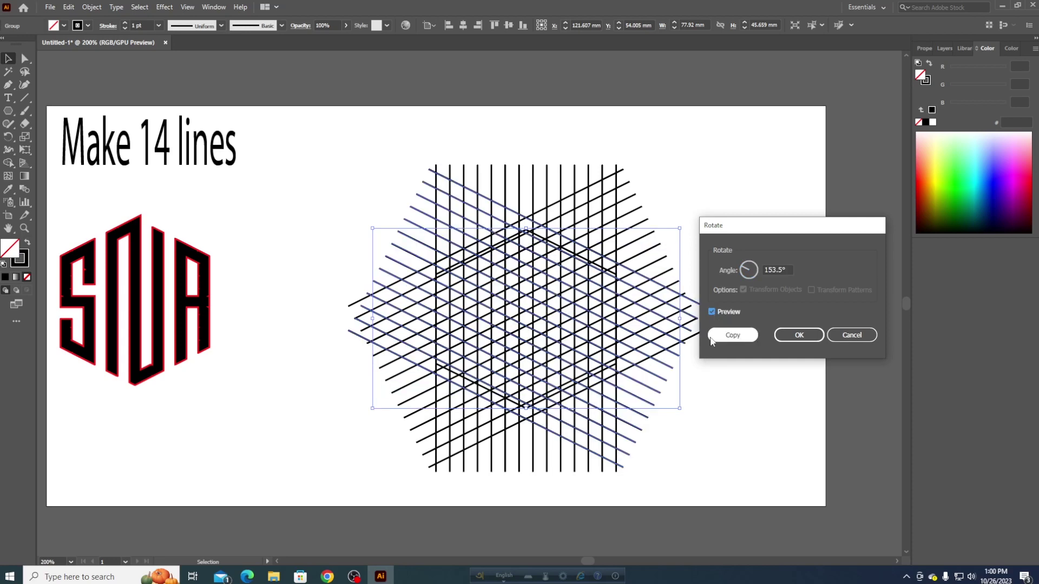
pyautogui.click(732, 335)
# Step: Drag the hexagon off the grid, delete it, and marquee-select the remaining line lattice
pyautogui.moveTo(615, 277); pyautogui.dragTo(958, 286)
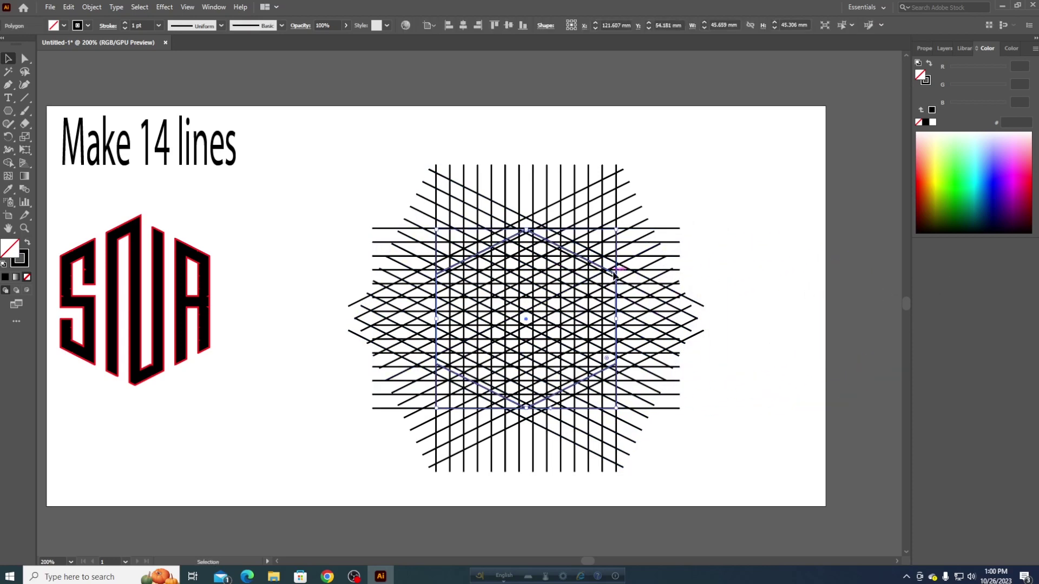
pyautogui.moveTo(613, 275); pyautogui.dragTo(878, 223)
pyautogui.press('Delete')
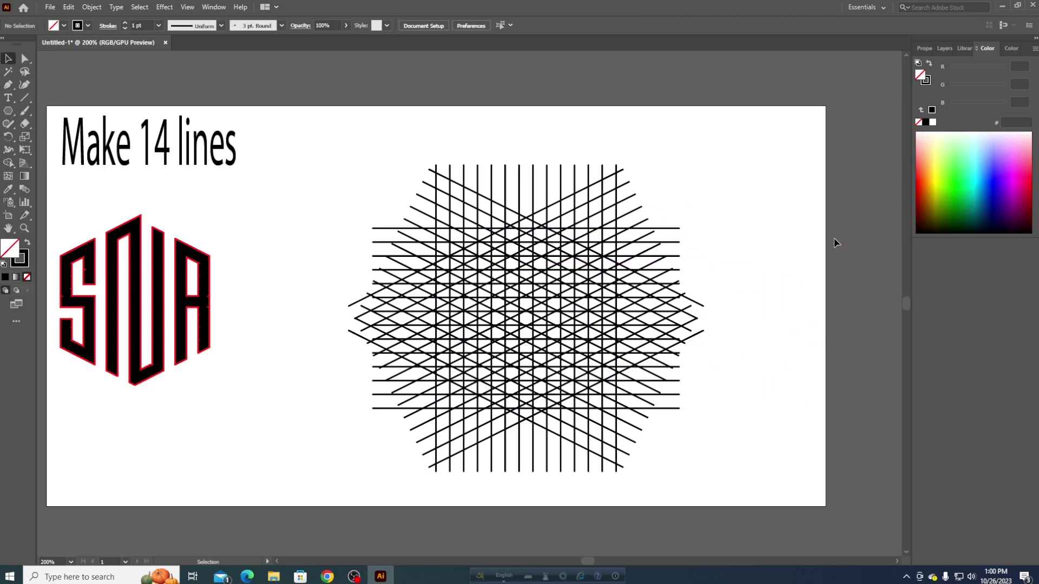
pyautogui.moveTo(346, 177); pyautogui.dragTo(737, 470)
pyautogui.press('v')
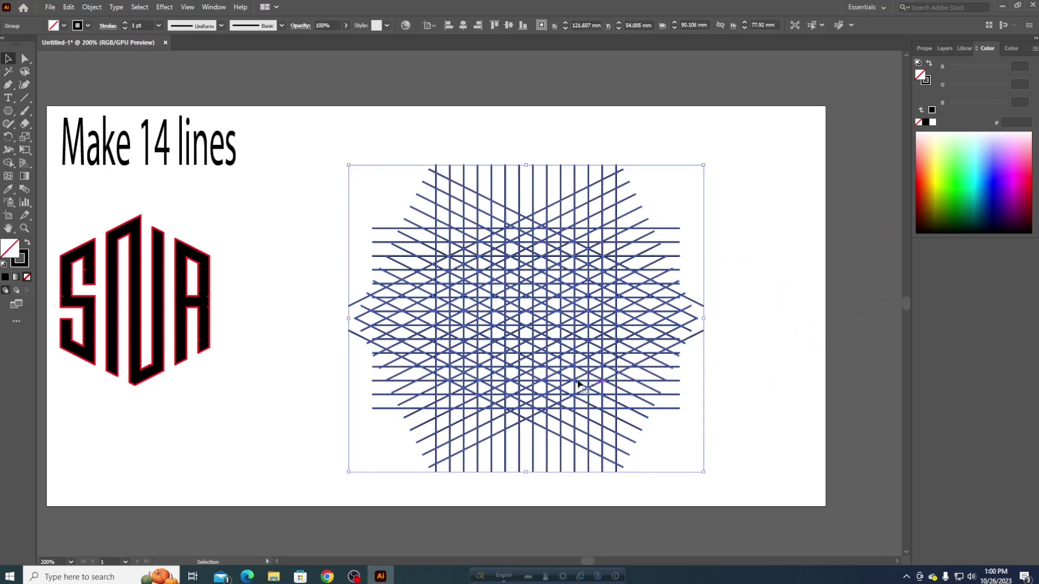
pyautogui.click(340, 502)
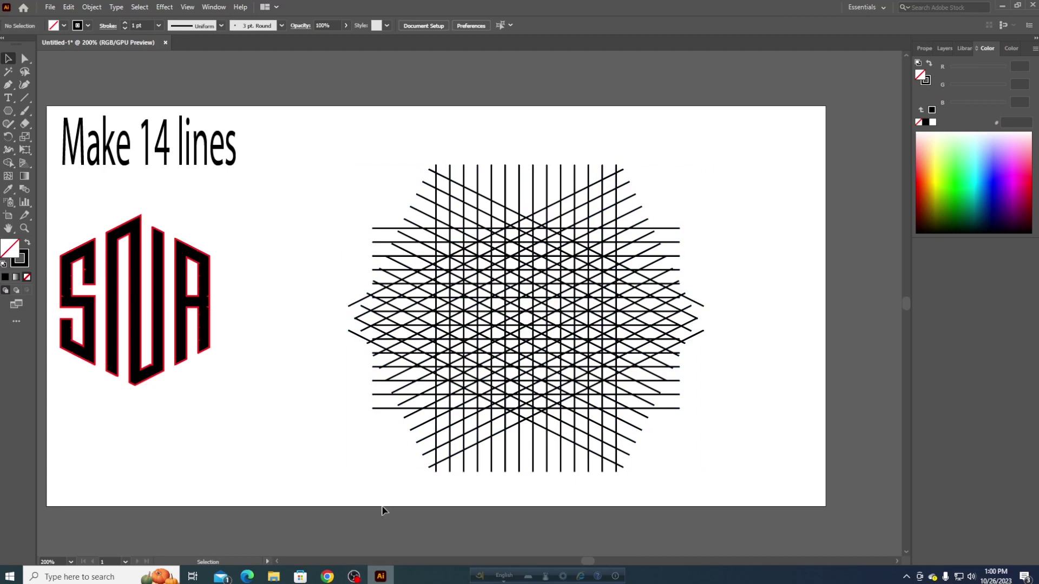
pyautogui.moveTo(343, 157); pyautogui.dragTo(730, 471)
# Step: Using Shape Builder with black fill and no stroke, merge grid cells into a solid S
pyautogui.hotkey('shift', 'm')
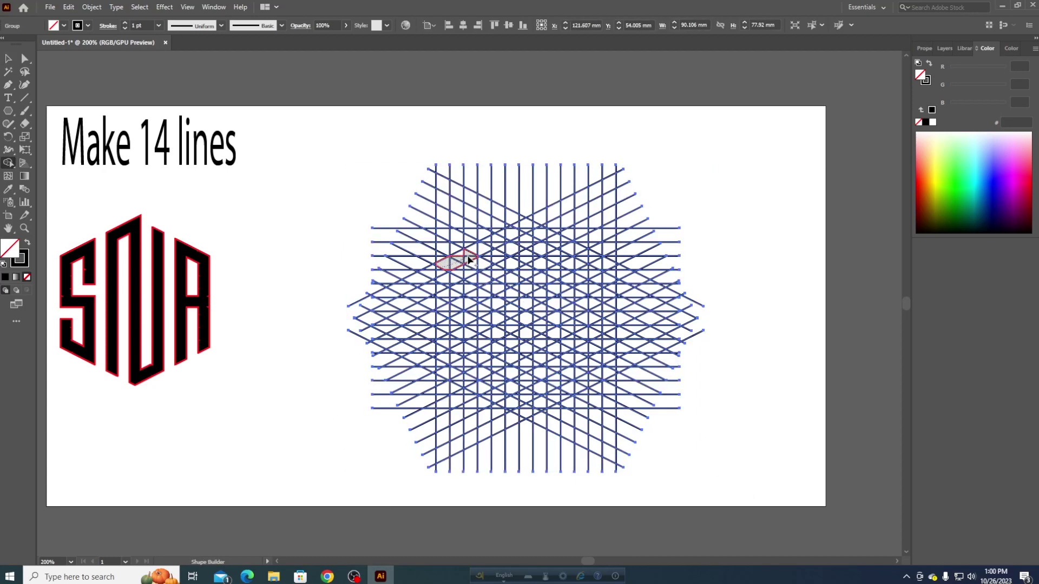
pyautogui.moveTo(472, 288); pyautogui.dragTo(472, 293)
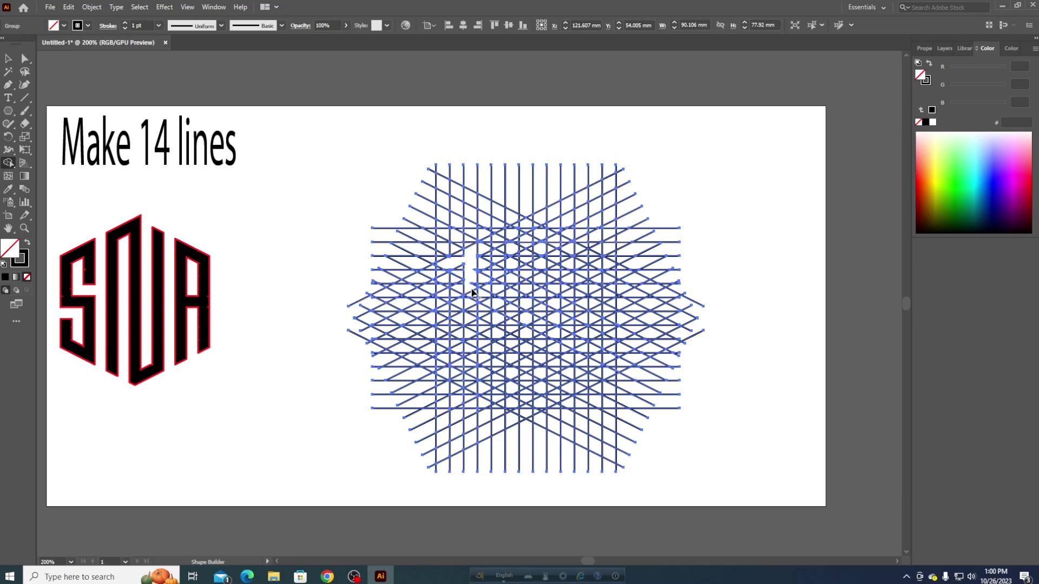
pyautogui.click(27, 243)
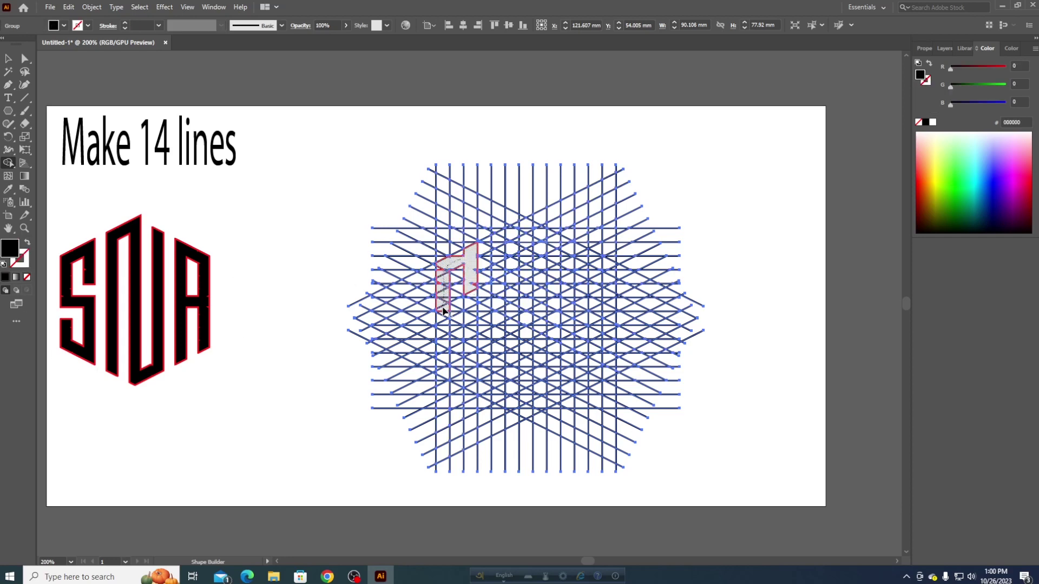
pyautogui.moveTo(443, 311); pyautogui.dragTo(443, 313)
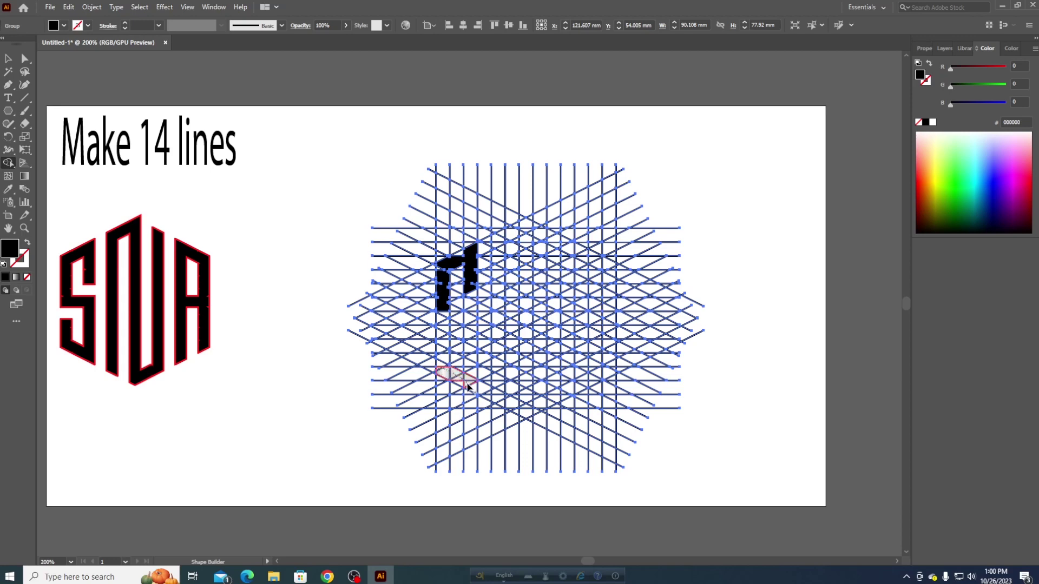
pyautogui.moveTo(472, 349); pyautogui.dragTo(443, 342)
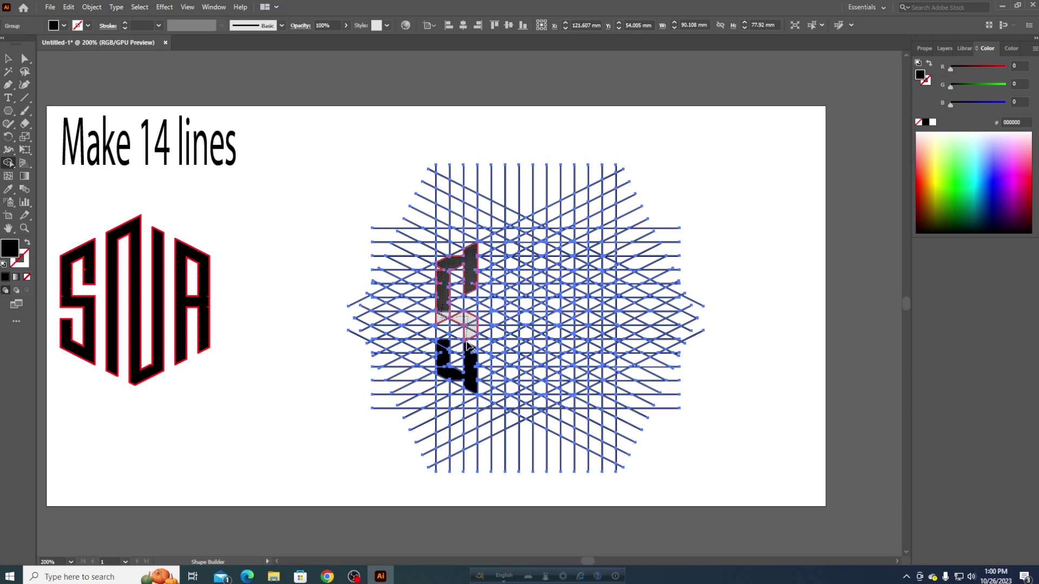
pyautogui.moveTo(468, 346); pyautogui.dragTo(460, 271)
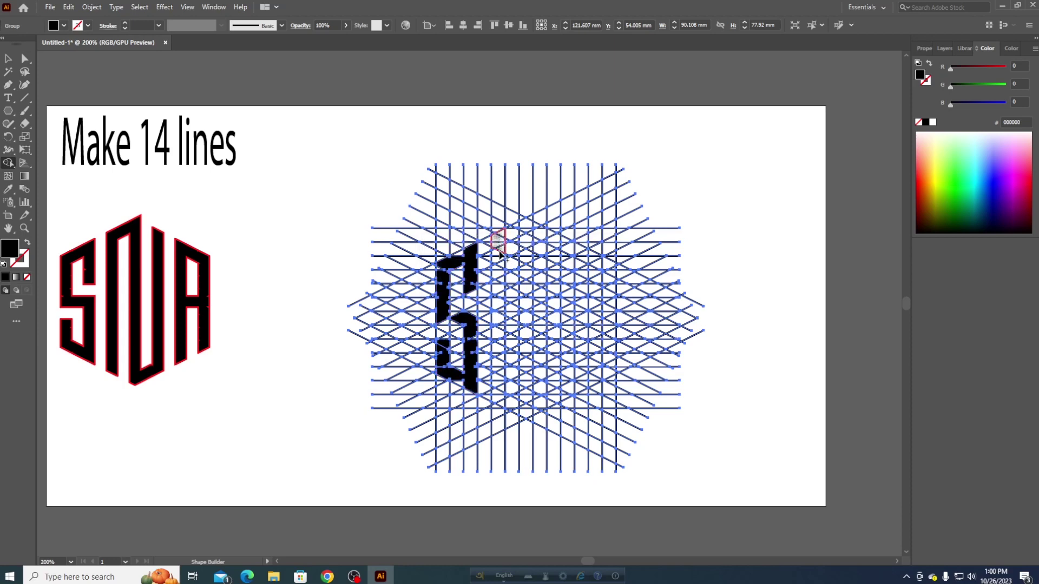
# Step: Merge a vertical strip of cells into the N's first black stroke
pyautogui.moveTo(500, 294); pyautogui.dragTo(499, 413)
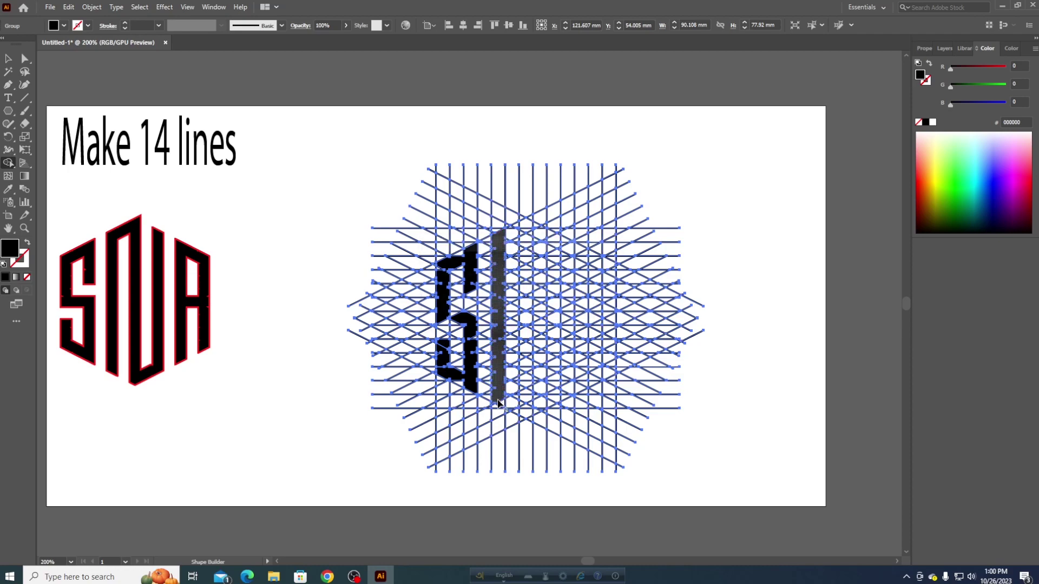
pyautogui.scroll(2, 497, 400)
pyautogui.scroll(2, 497, 403)
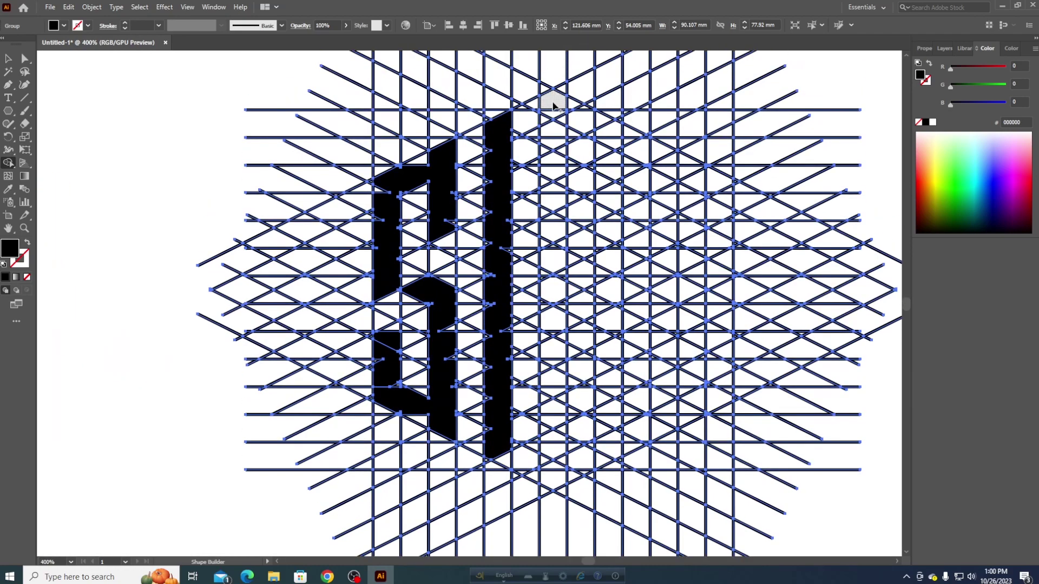
# Step: Merge two vertical bars and the top bridge to complete the black N
pyautogui.moveTo(554, 150); pyautogui.dragTo(553, 483)
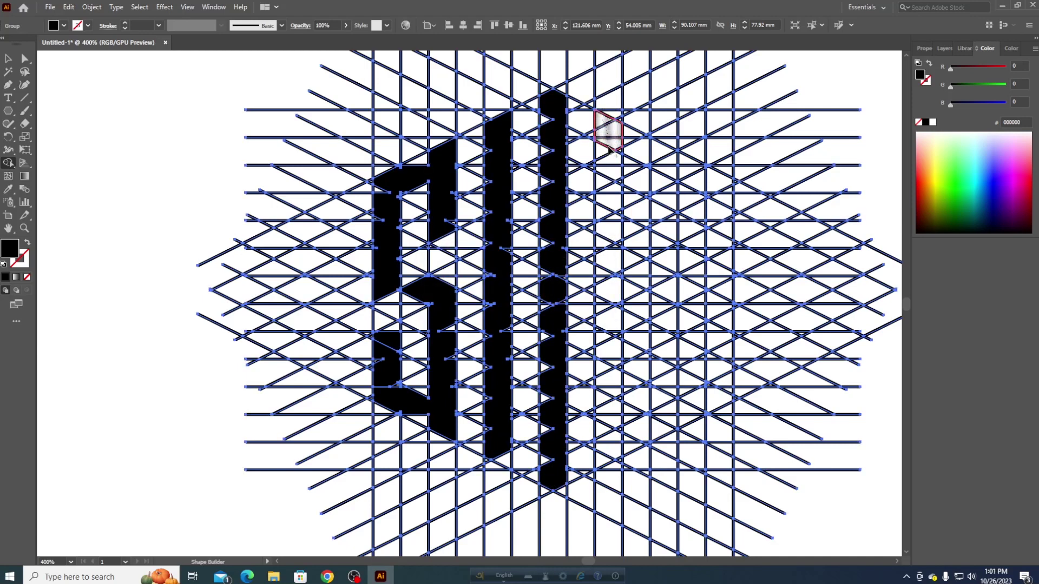
pyautogui.moveTo(609, 148); pyautogui.dragTo(611, 457)
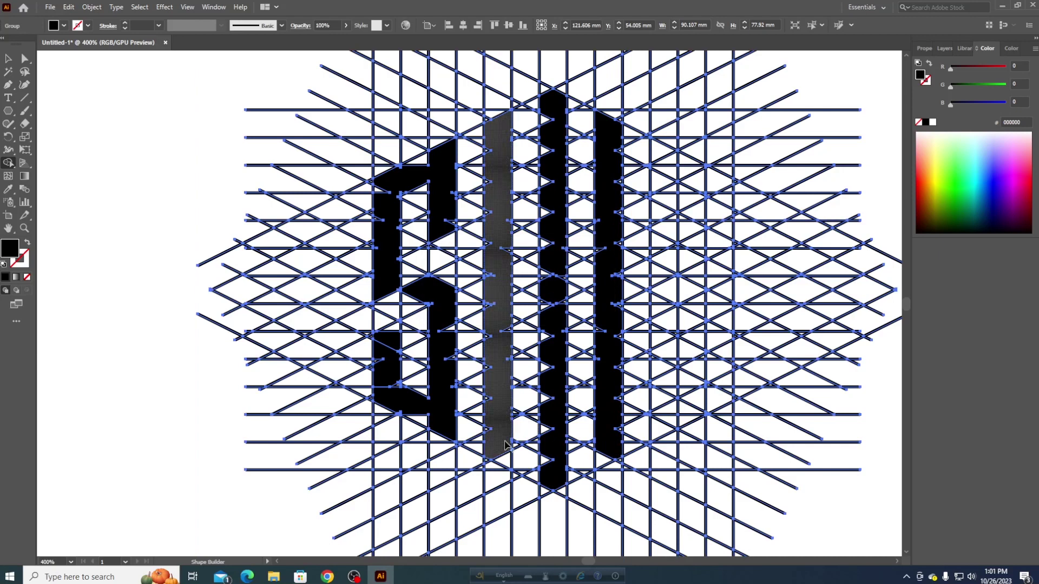
pyautogui.moveTo(522, 111)
pyautogui.mouseDown()
pyautogui.moveTo(564, 459)
pyautogui.moveTo(609, 452)
pyautogui.mouseUp()
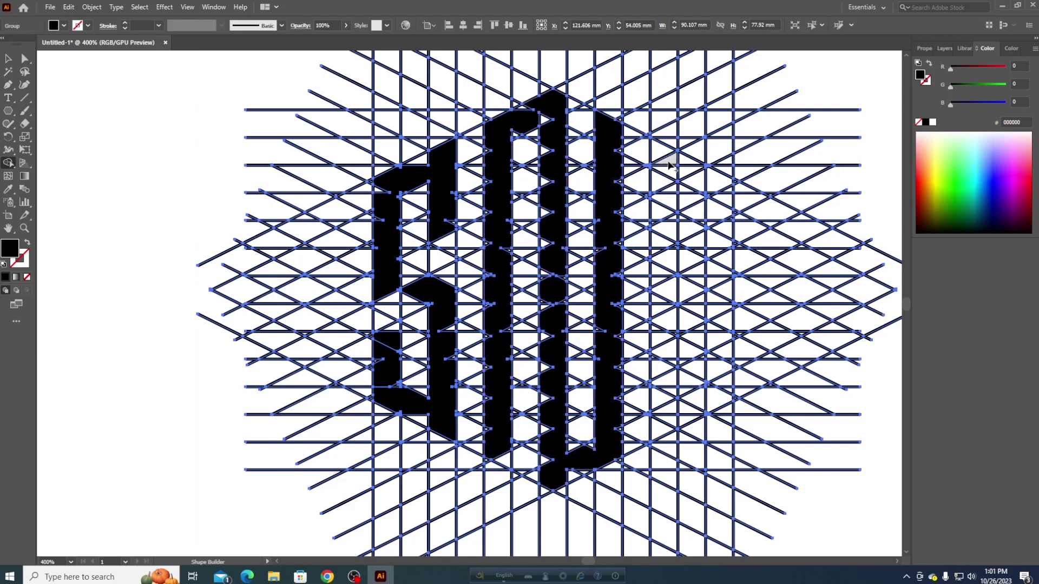
pyautogui.moveTo(659, 207); pyautogui.dragTo(655, 325)
pyautogui.hotkey('ctrl', 'z')
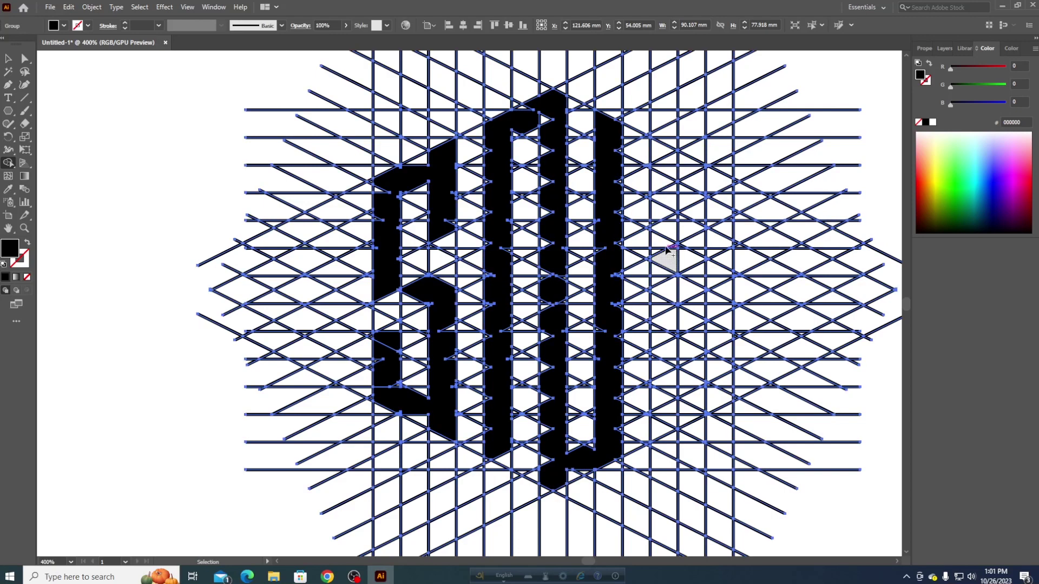
# Step: Merge the right strip, bridge, column and a small triangle into the A
pyautogui.moveTo(663, 155); pyautogui.dragTo(713, 187)
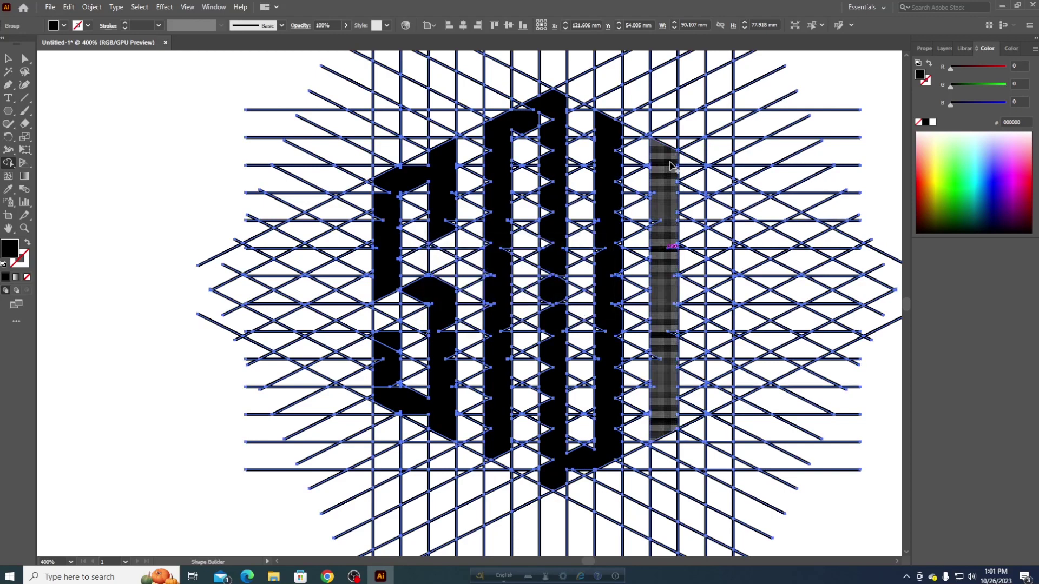
pyautogui.moveTo(713, 187); pyautogui.dragTo(719, 400)
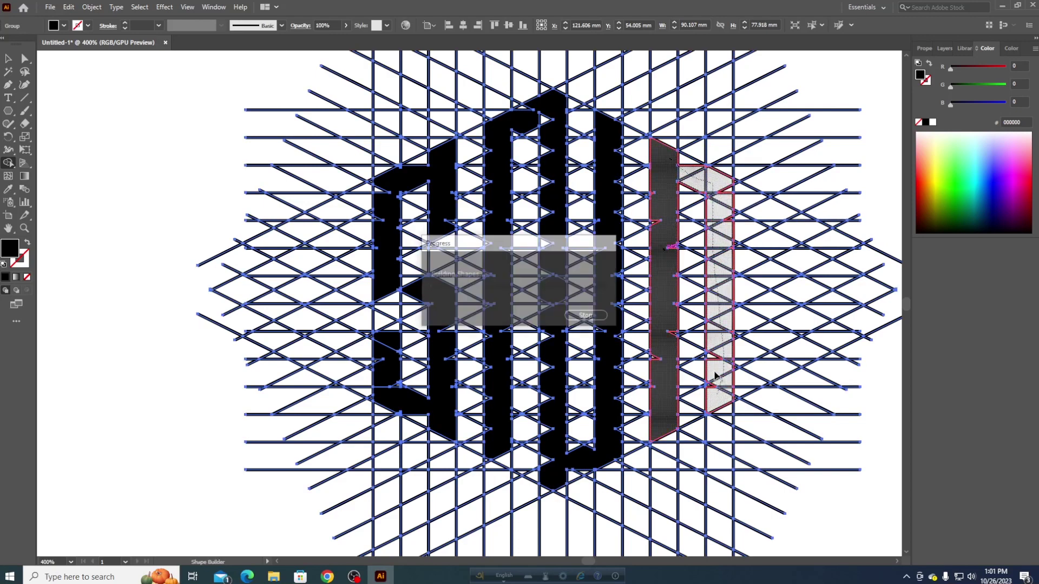
pyautogui.moveTo(665, 301); pyautogui.dragTo(706, 294)
# Step: Merge the S cells into one solid shape, adding the adjoining cells below
pyautogui.scroll(1, 411, 222)
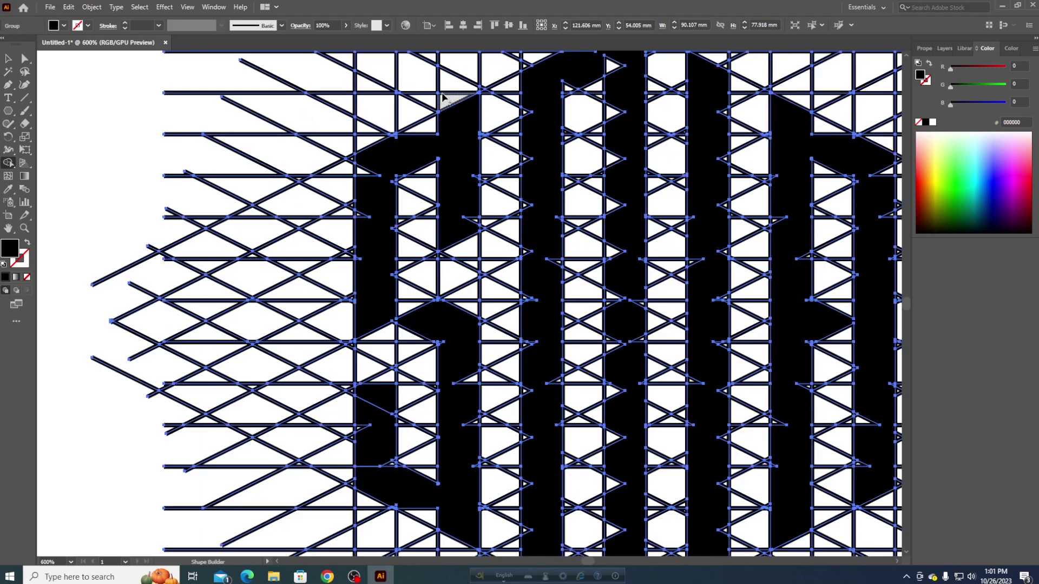
pyautogui.scroll(-1, 443, 98)
pyautogui.scroll(2, 463, 111)
pyautogui.moveTo(411, 144)
pyautogui.mouseDown()
pyautogui.moveTo(370, 161)
pyautogui.moveTo(499, 225)
pyautogui.mouseUp()
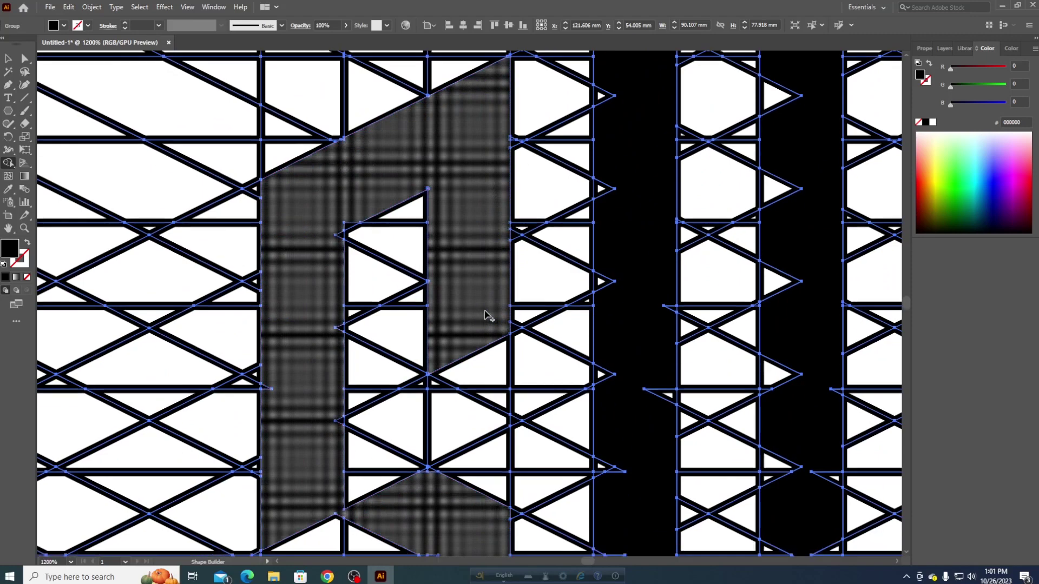
pyautogui.scroll(-1, 466, 341)
pyautogui.moveTo(442, 372); pyautogui.dragTo(470, 267)
pyautogui.scroll(-1, 471, 266)
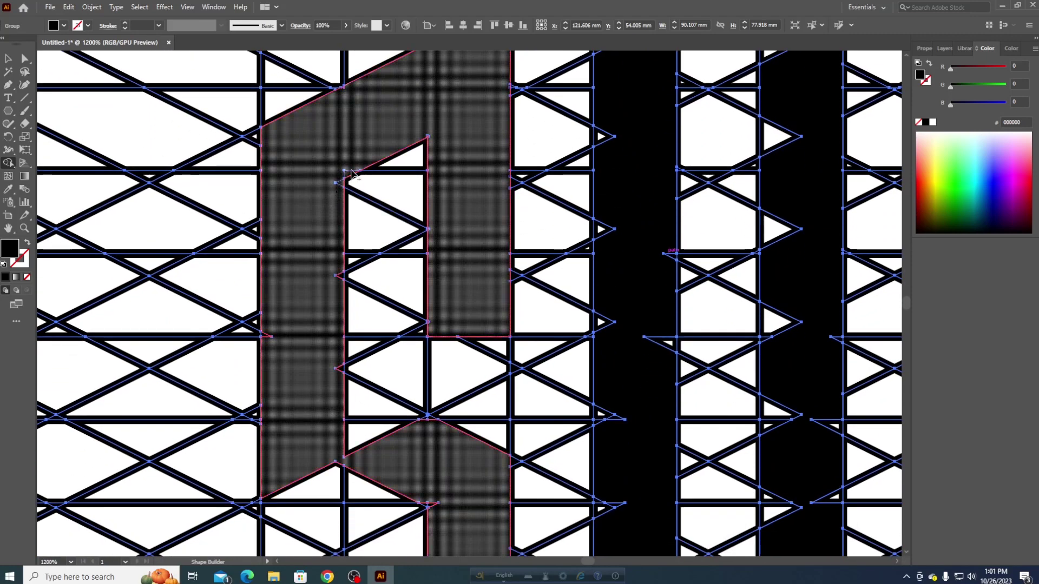
pyautogui.scroll(-1, 303, 265)
pyautogui.scroll(-1, 327, 294)
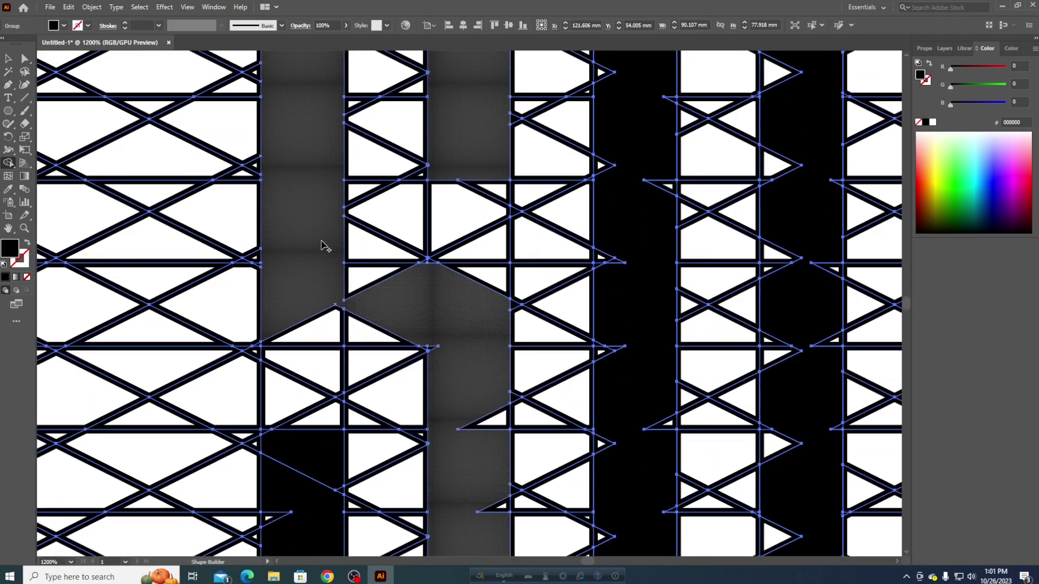
# Step: Join the N's stray triangle and the block above into the letter, then merge the middle columns
pyautogui.click(367, 324)
pyautogui.scroll(-1, 436, 308)
pyautogui.scroll(-1, 476, 297)
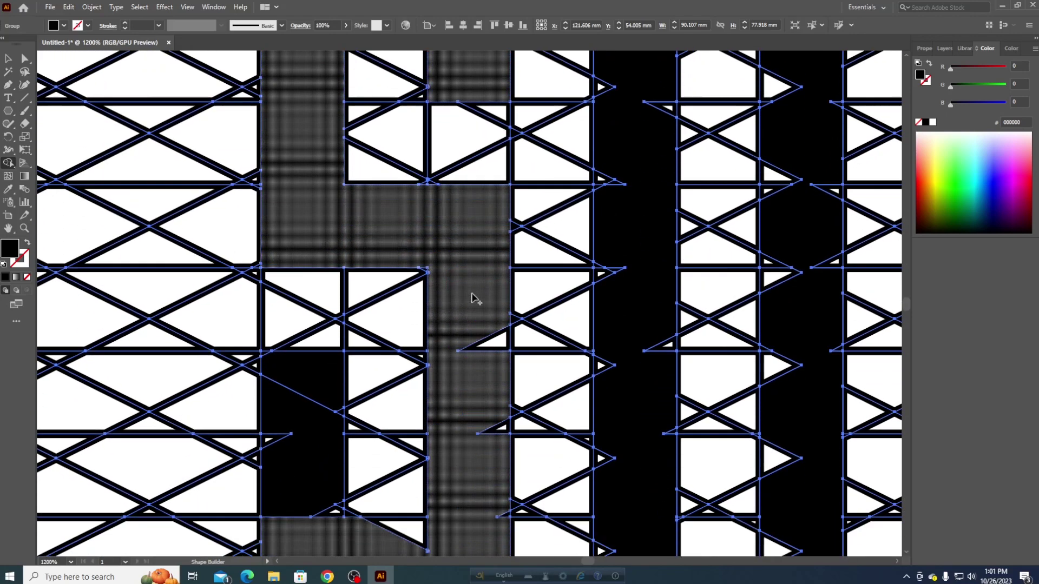
pyautogui.scroll(-1, 488, 315)
pyautogui.scroll(-1, 488, 315)
pyautogui.scroll(-1, 499, 343)
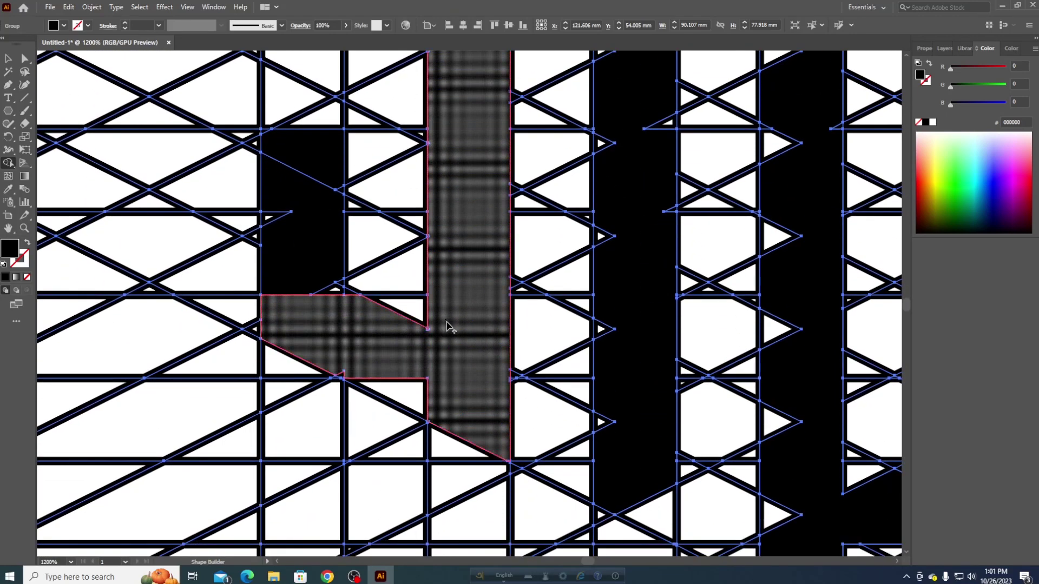
pyautogui.moveTo(352, 299); pyautogui.dragTo(340, 199)
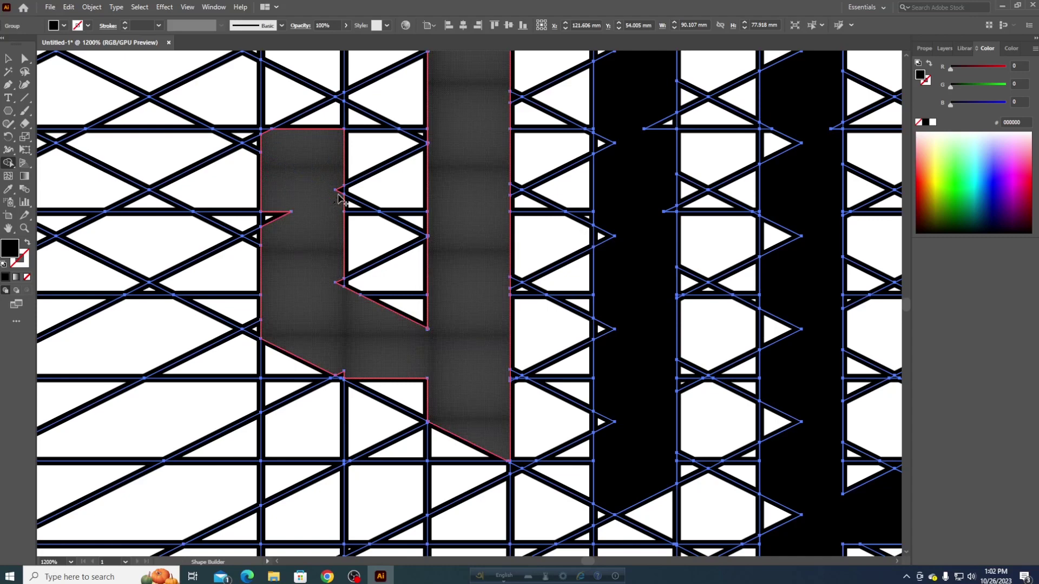
pyautogui.scroll(-1, 340, 278)
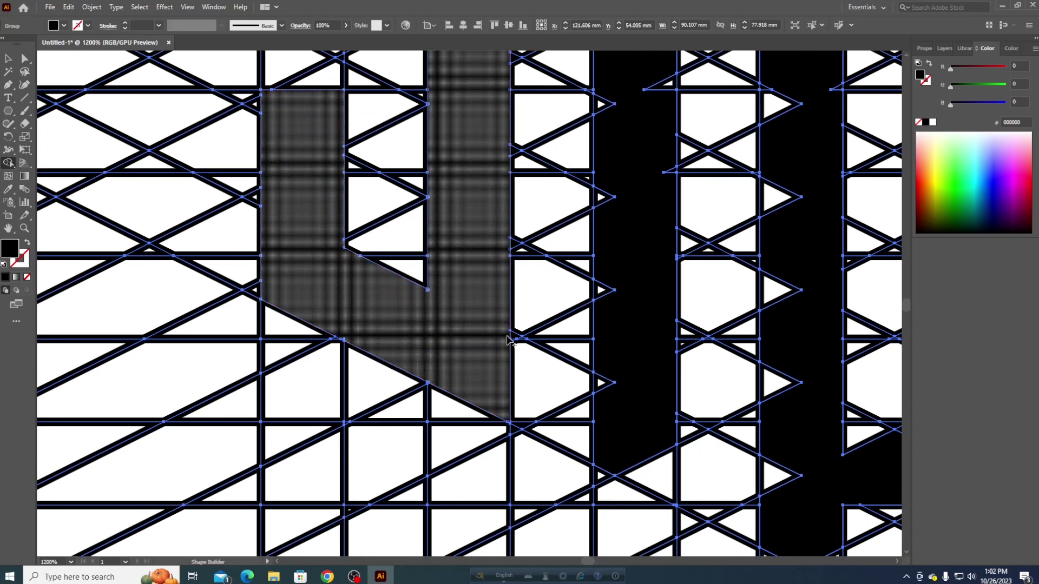
pyautogui.scroll(-2, 485, 242)
pyautogui.scroll(-2, 485, 242)
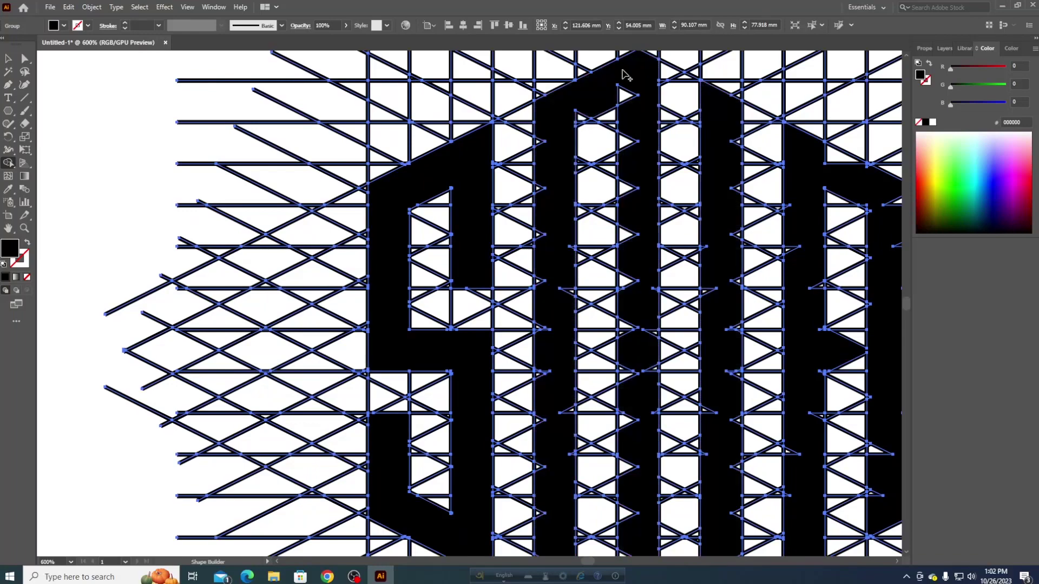
pyautogui.scroll(3, 595, 97)
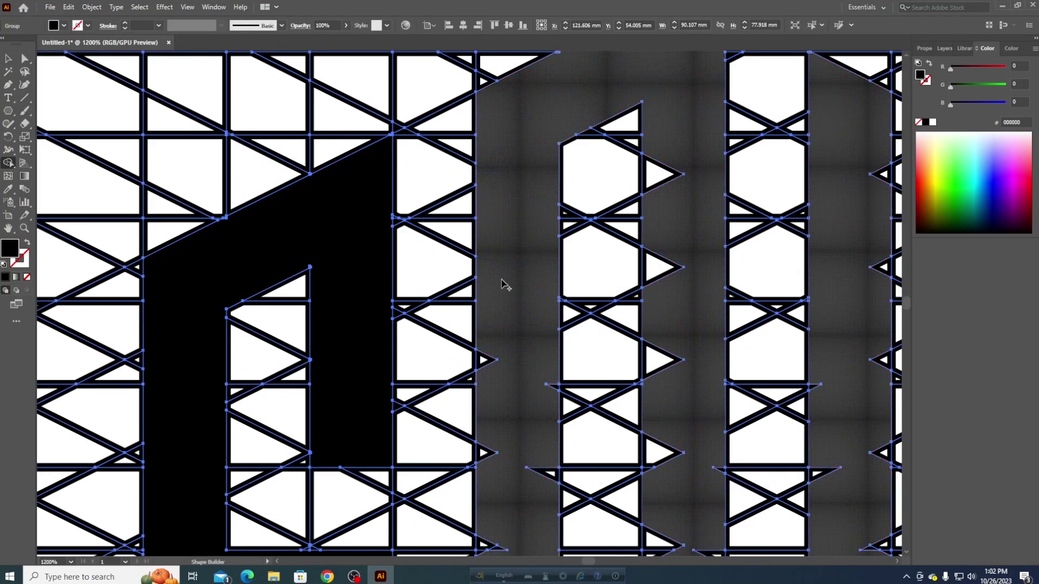
pyautogui.scroll(-1, 503, 282)
pyautogui.scroll(-2, 531, 297)
pyautogui.scroll(-1, 482, 302)
pyautogui.scroll(-1, 487, 339)
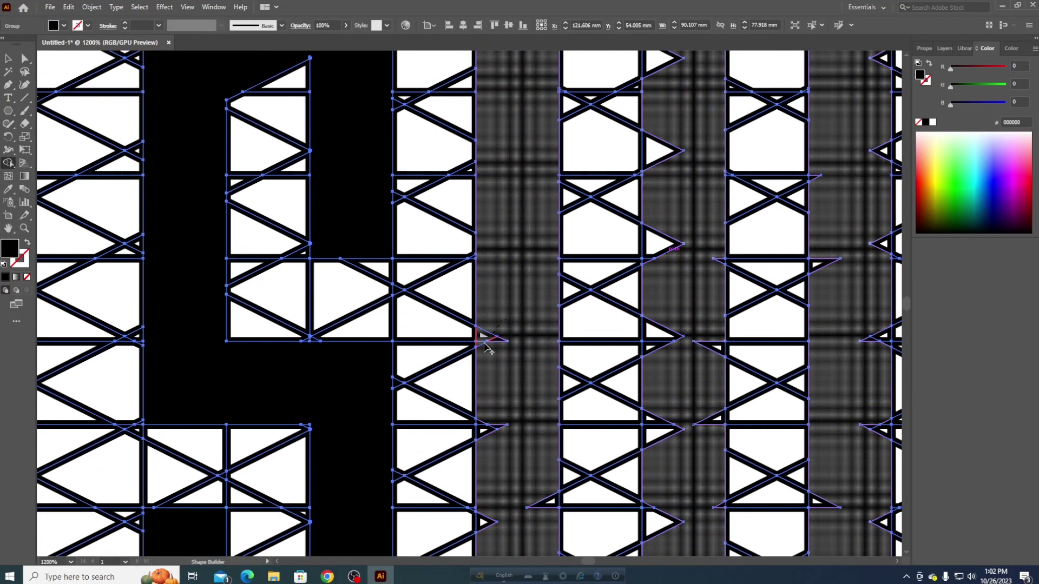
pyautogui.scroll(-1, 494, 360)
pyautogui.scroll(-2, 514, 330)
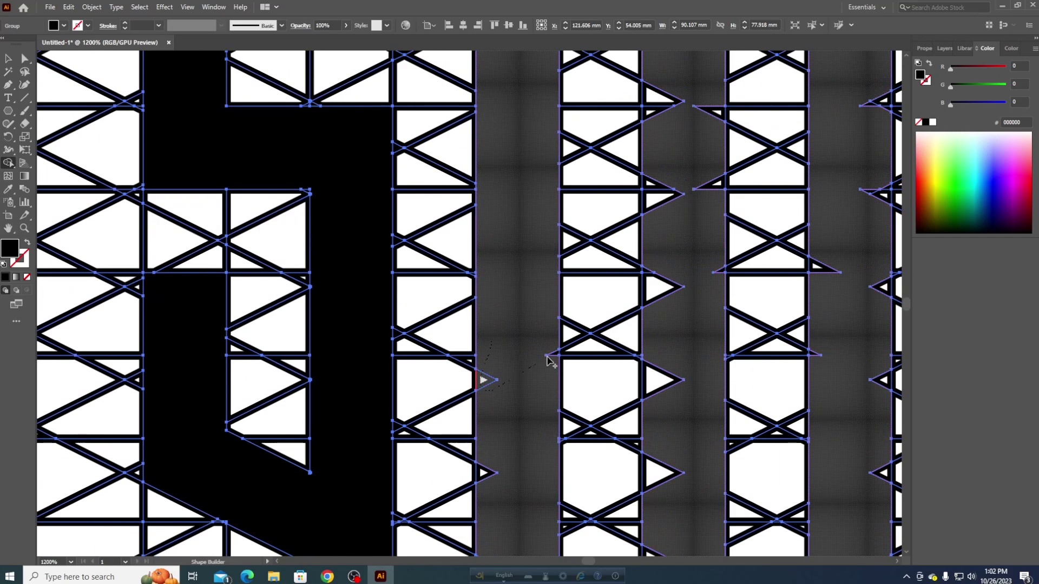
pyautogui.scroll(-1, 487, 394)
pyautogui.scroll(-1, 492, 379)
pyautogui.moveTo(496, 373); pyautogui.dragTo(491, 428)
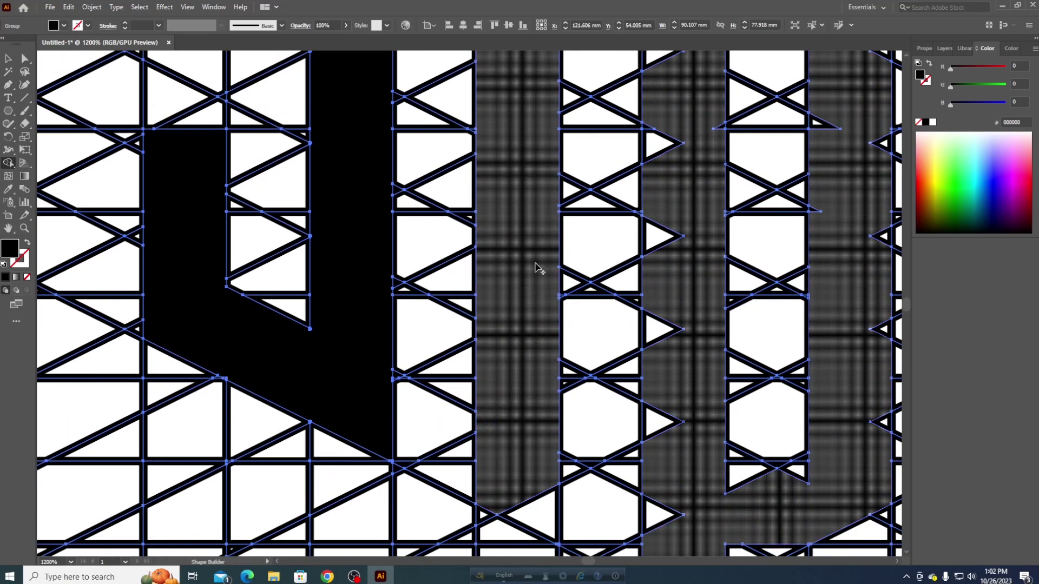
pyautogui.scroll(-3, 523, 316)
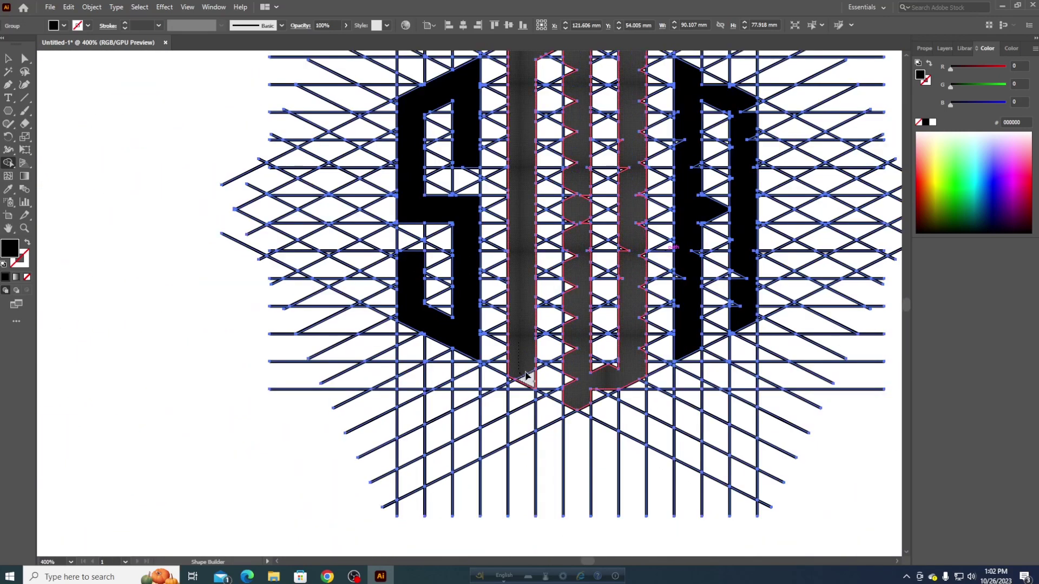
# Step: Zoom in and merge the small white triangles into the letter with Shape Builder
pyautogui.scroll(-2, 525, 375)
pyautogui.scroll(5, 523, 357)
pyautogui.scroll(-2, 537, 348)
pyautogui.scroll(1, 538, 348)
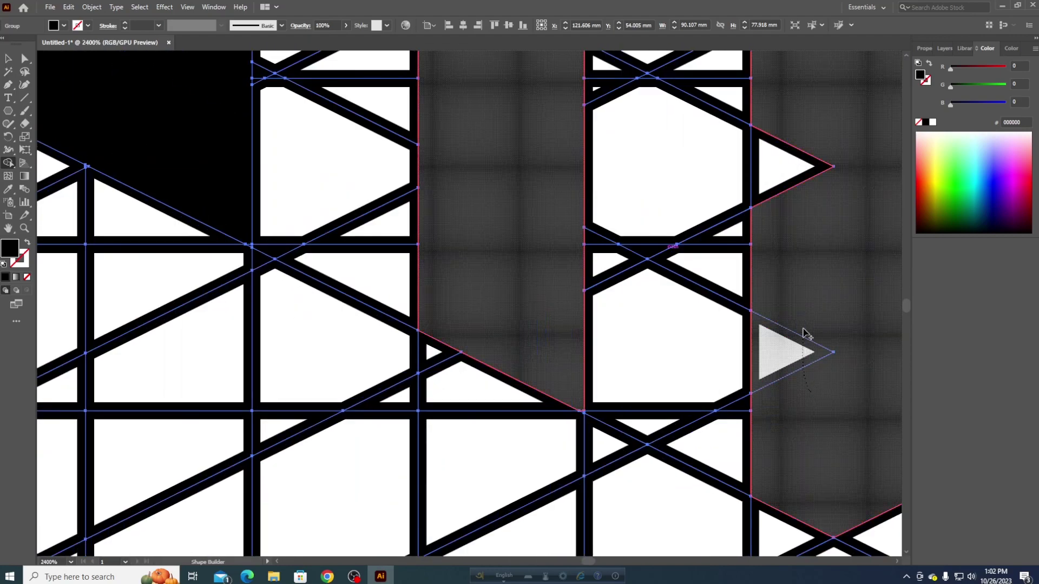
pyautogui.scroll(-3, 806, 332)
pyautogui.scroll(1, 816, 287)
pyautogui.scroll(2, 683, 375)
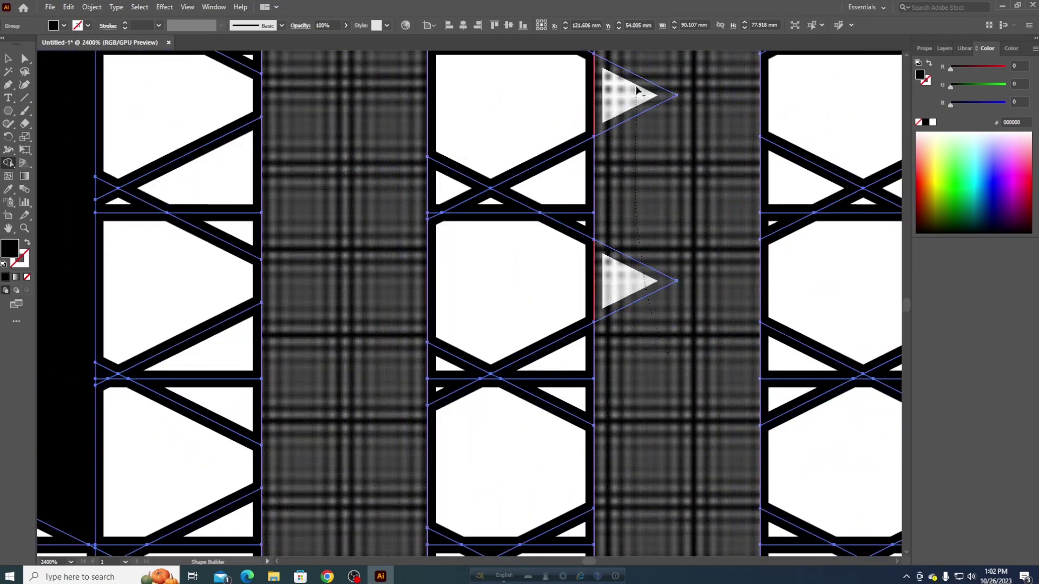
pyautogui.scroll(-3, 666, 244)
pyautogui.scroll(-1, 698, 178)
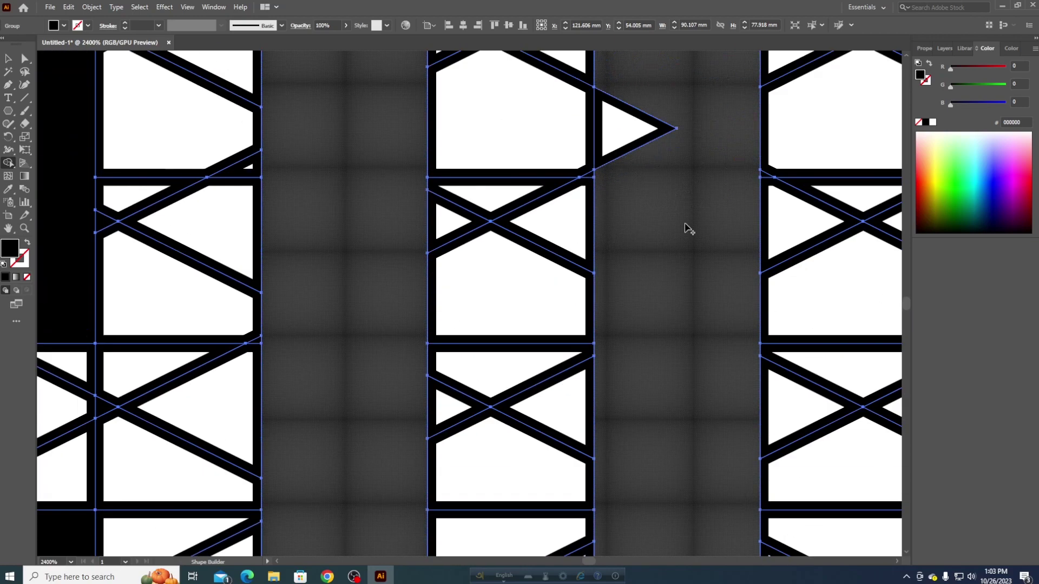
pyautogui.scroll(1, 687, 227)
pyautogui.scroll(-2, 675, 214)
pyautogui.scroll(2, 698, 216)
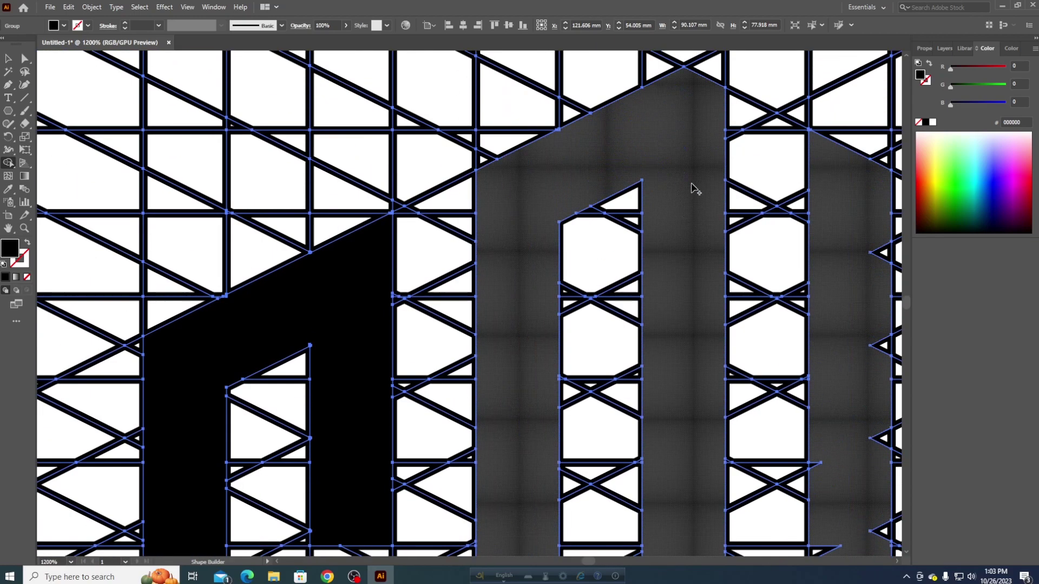
pyautogui.scroll(-5, 694, 127)
pyautogui.scroll(3, 563, 230)
pyautogui.scroll(2, 563, 229)
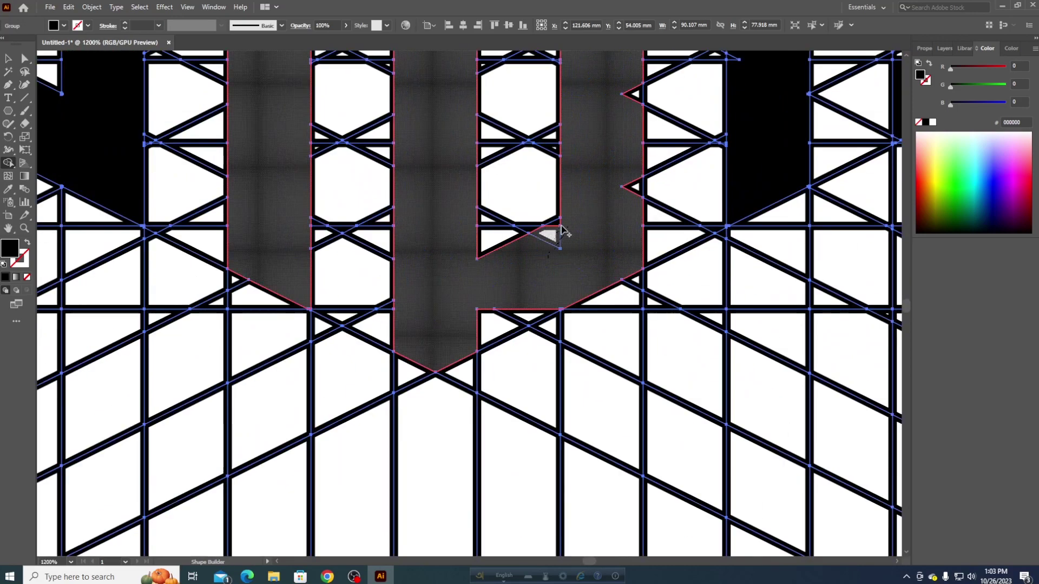
pyautogui.moveTo(475, 334); pyautogui.dragTo(477, 335)
# Step: Fuse the outlined grid regions and another small triangle into filled letter shapes
pyautogui.scroll(3, 599, 195)
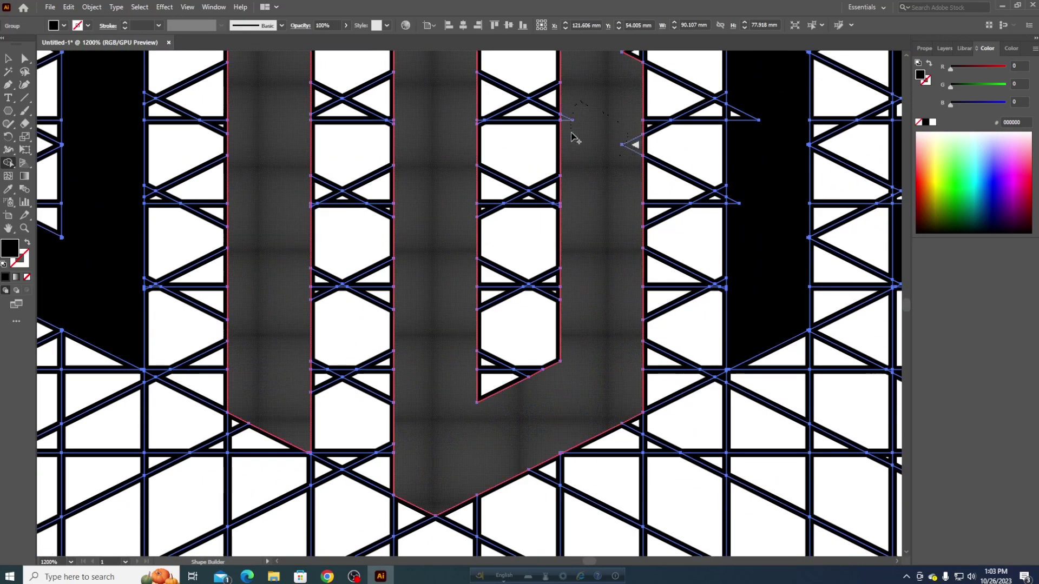
pyautogui.scroll(-5, 584, 178)
pyautogui.scroll(1, 642, 278)
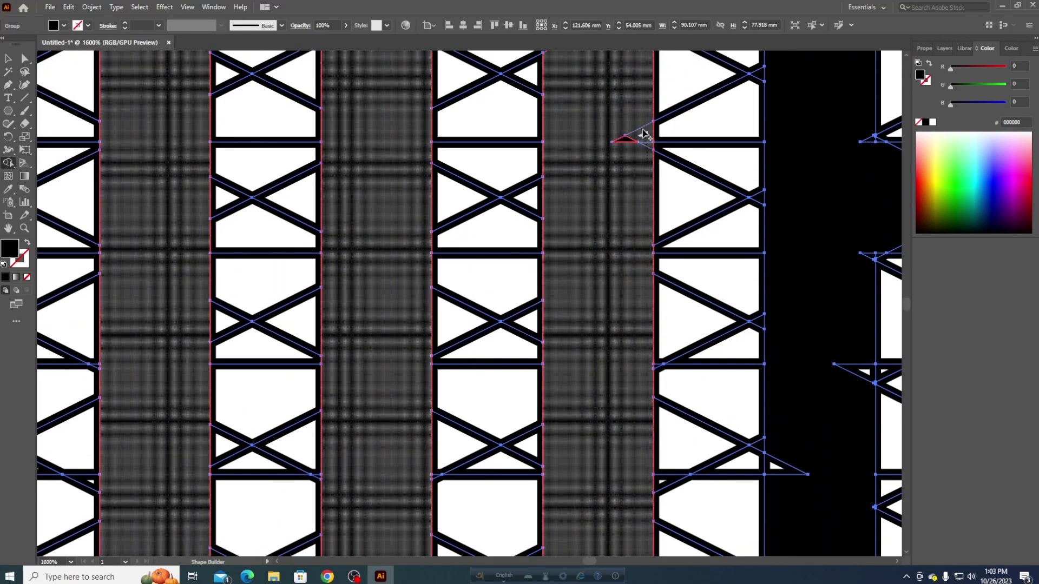
pyautogui.scroll(-2, 578, 183)
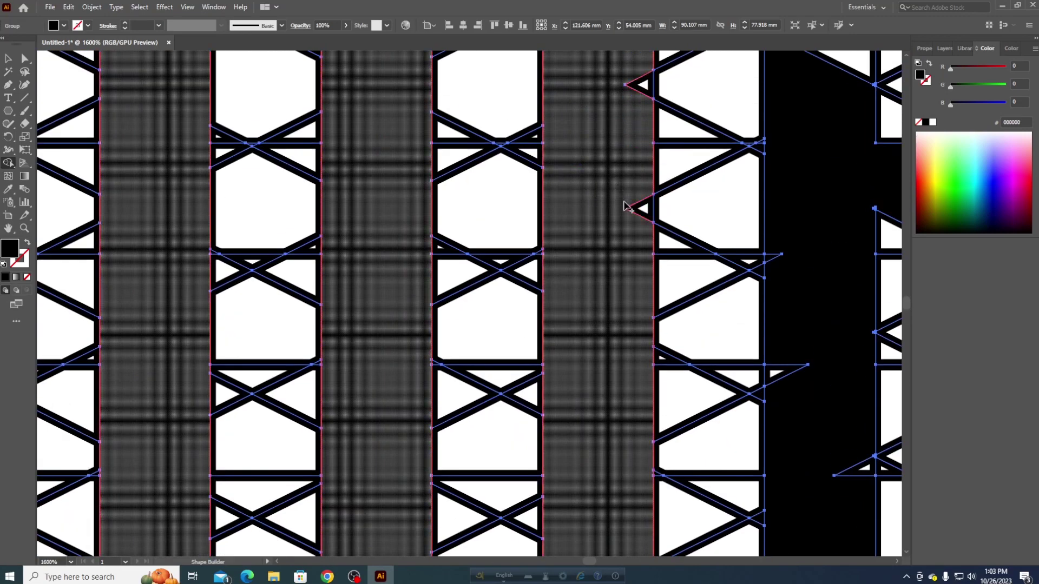
pyautogui.scroll(-1, 625, 205)
pyautogui.scroll(1, 622, 195)
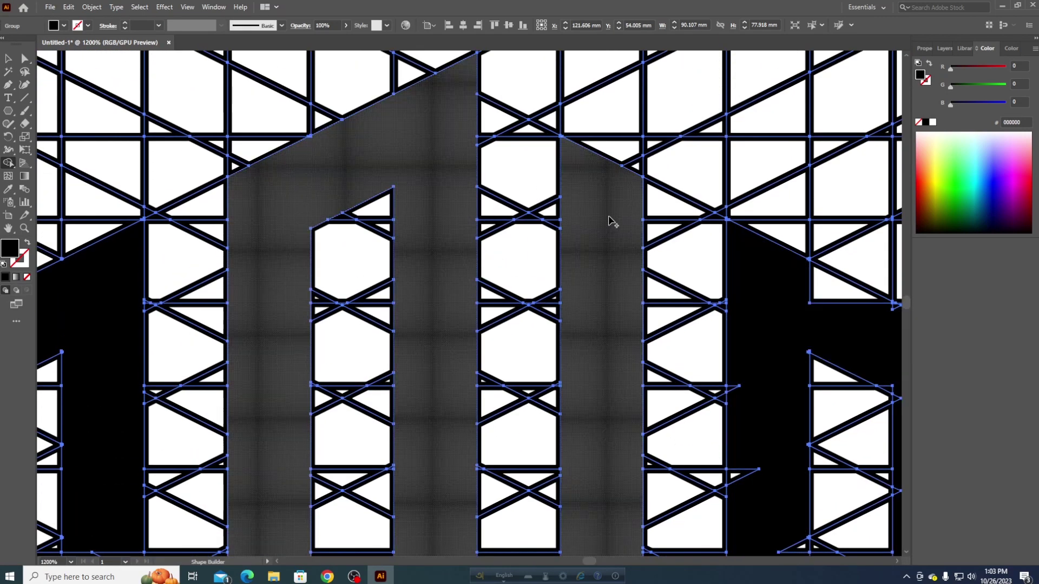
pyautogui.moveTo(469, 106); pyautogui.dragTo(469, 108)
pyautogui.scroll(-1, 575, 422)
pyautogui.scroll(-1, 538, 378)
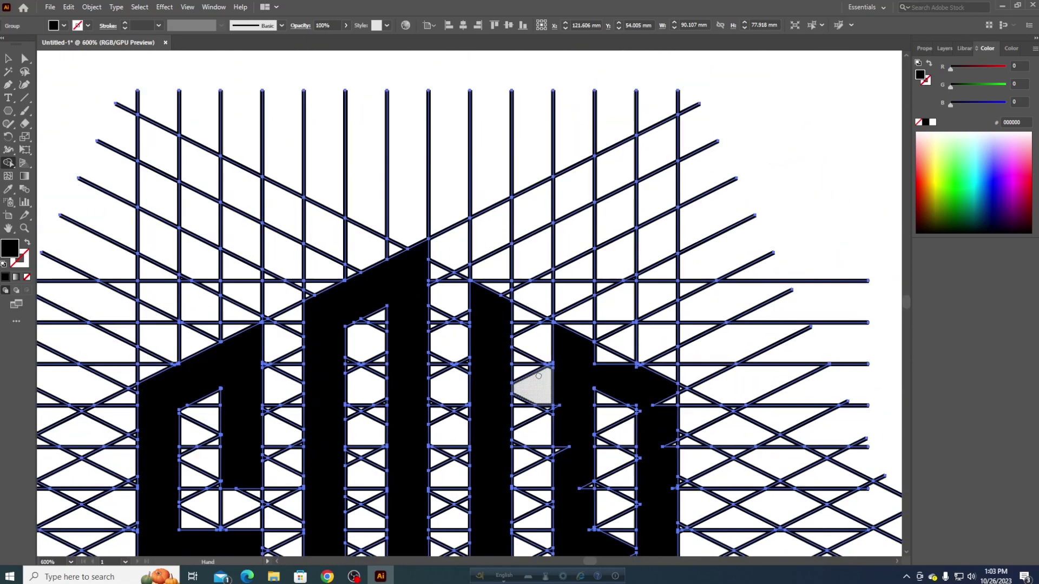
pyautogui.scroll(-1, 556, 330)
pyautogui.scroll(-1, 556, 330)
pyautogui.scroll(-2, 546, 327)
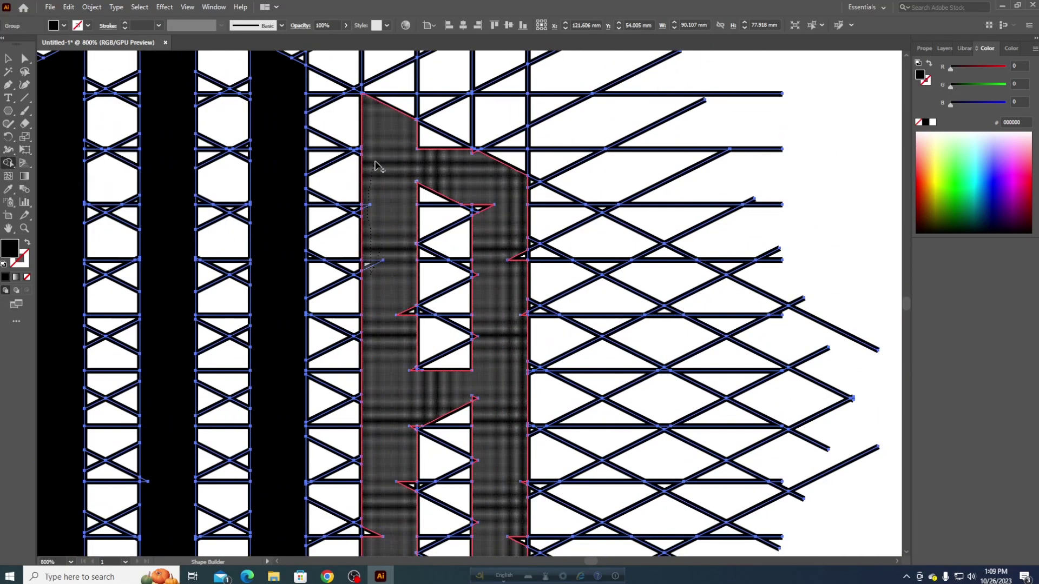
pyautogui.scroll(5, 506, 325)
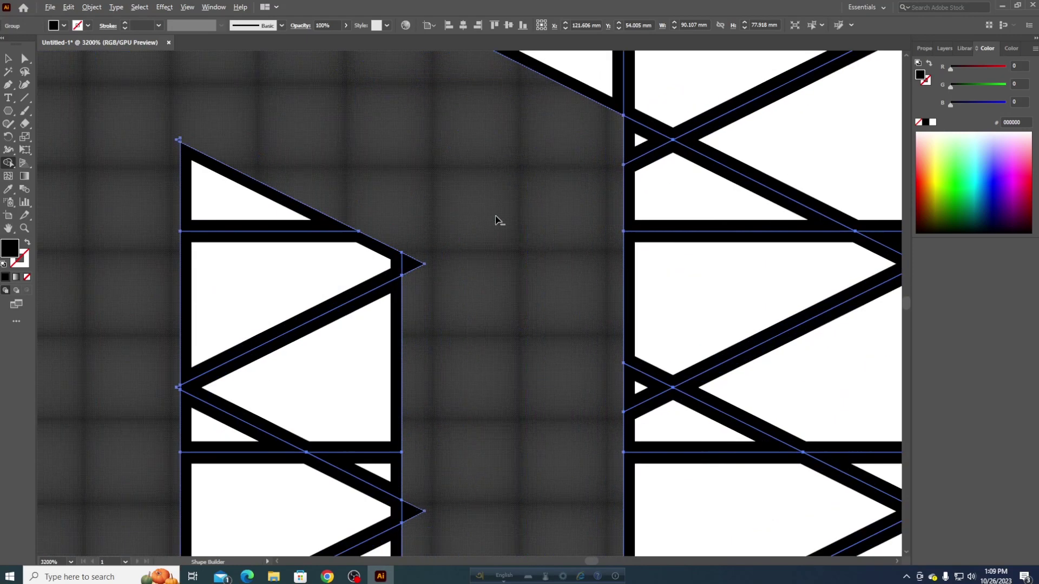
pyautogui.scroll(2, 496, 220)
pyautogui.scroll(2, 403, 153)
pyautogui.scroll(-8, 399, 144)
pyautogui.scroll(2, 406, 236)
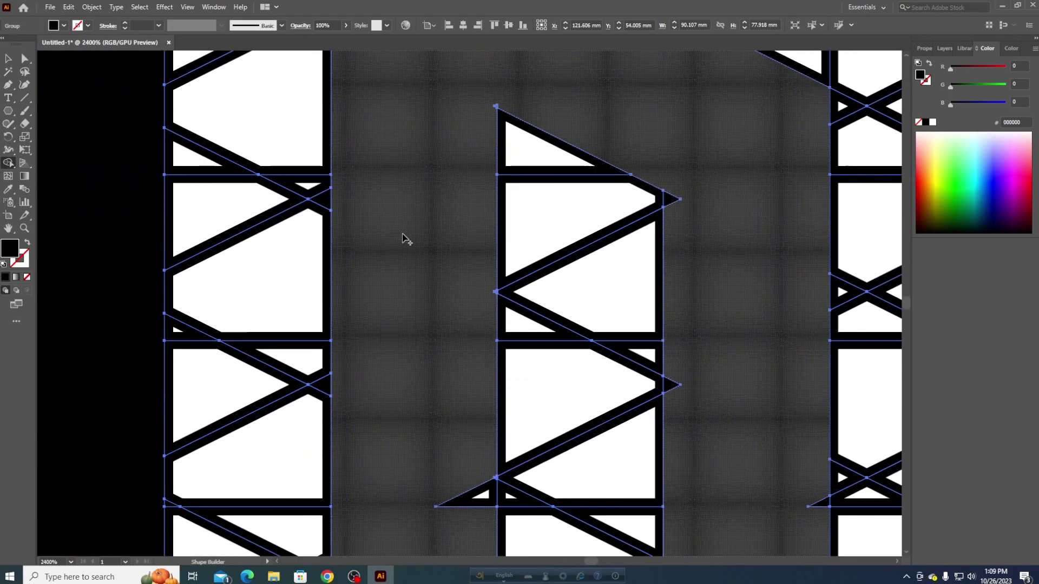
pyautogui.scroll(4, 454, 195)
pyautogui.scroll(-4, 380, 350)
pyautogui.moveTo(387, 352); pyautogui.dragTo(417, 227)
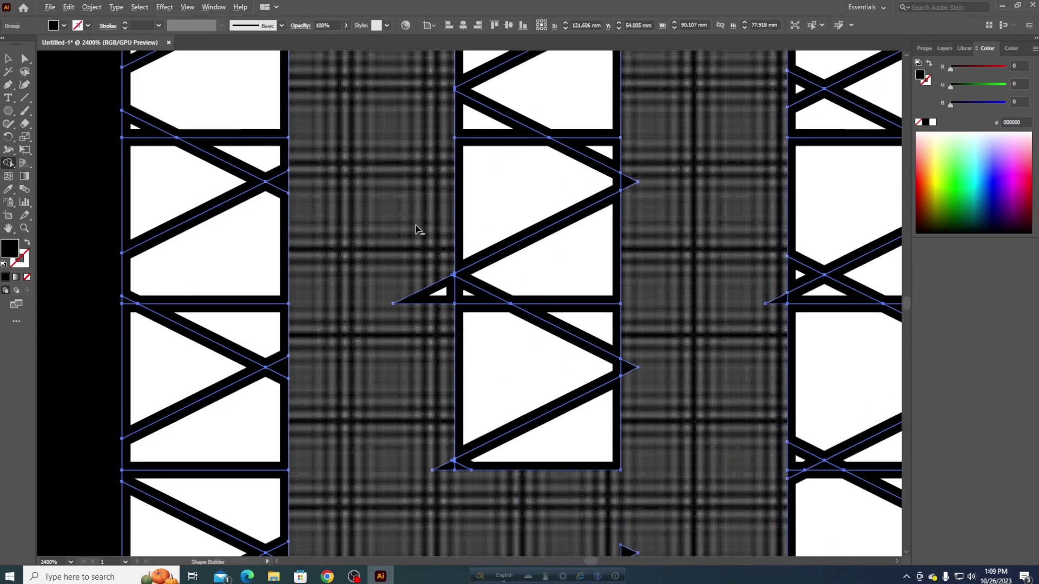
pyautogui.scroll(-1, 417, 227)
pyautogui.scroll(-2, 336, 387)
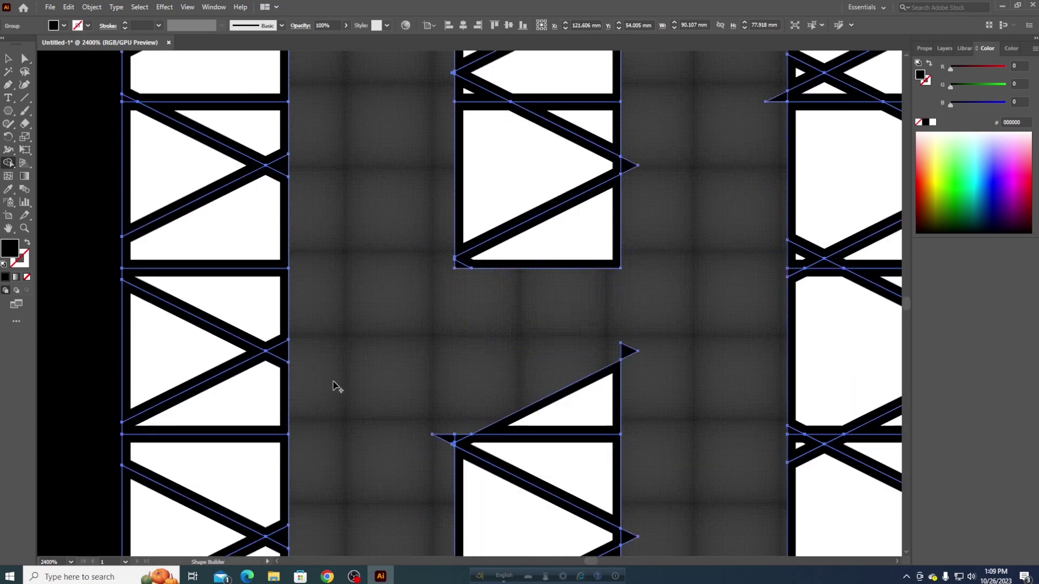
pyautogui.scroll(-3, 453, 367)
pyautogui.moveTo(440, 381); pyautogui.dragTo(453, 358)
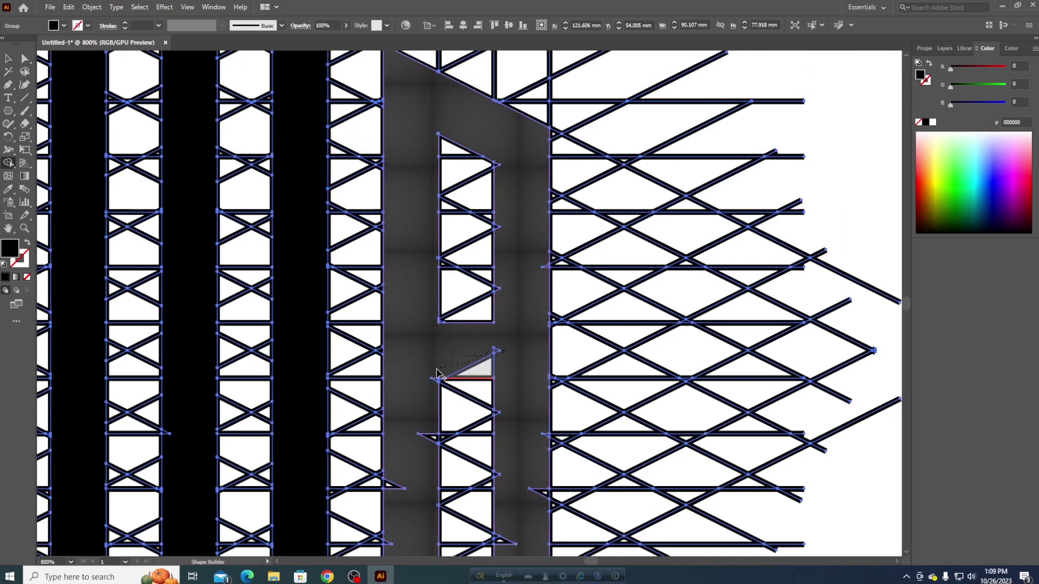
# Step: Merge the remaining small notches beside the posts into the solid black letters
pyautogui.scroll(1, 437, 374)
pyautogui.scroll(4, 429, 435)
pyautogui.scroll(-2, 417, 418)
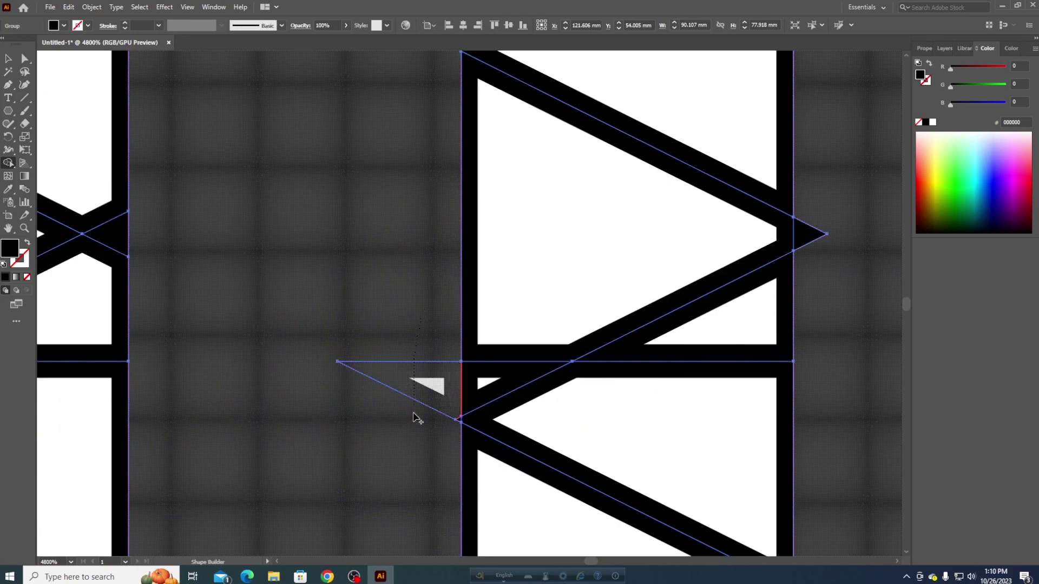
pyautogui.scroll(1, 346, 400)
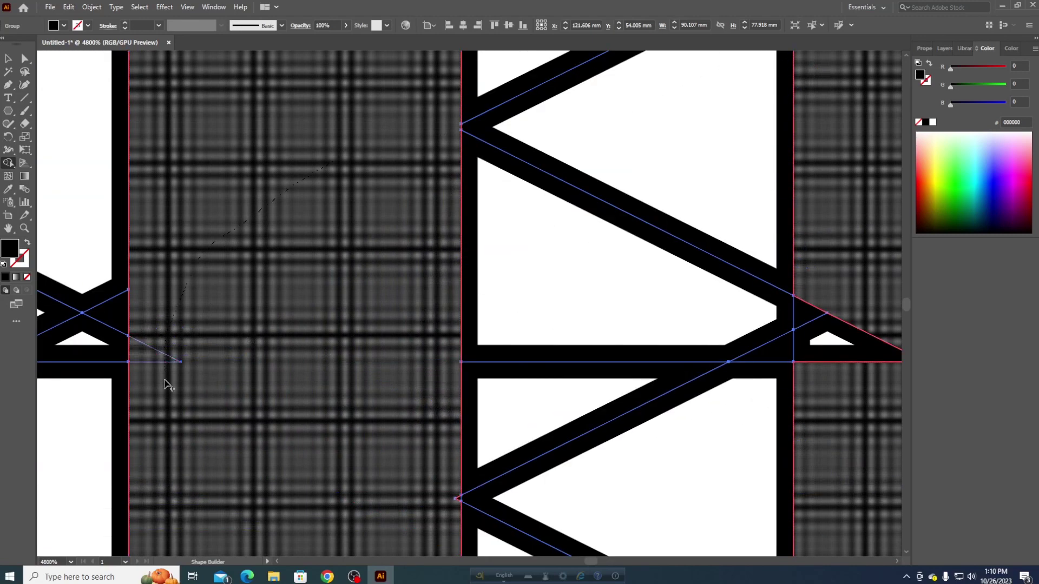
pyautogui.moveTo(168, 385); pyautogui.dragTo(441, 195)
pyautogui.scroll(-3, 174, 282)
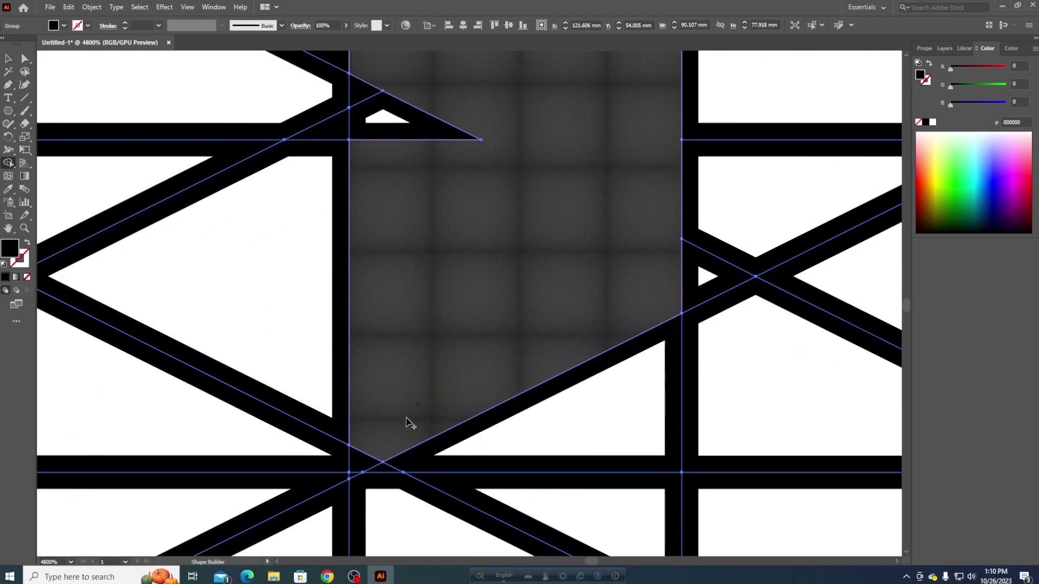
pyautogui.moveTo(407, 416); pyautogui.dragTo(371, 95)
pyautogui.scroll(-1, 568, 251)
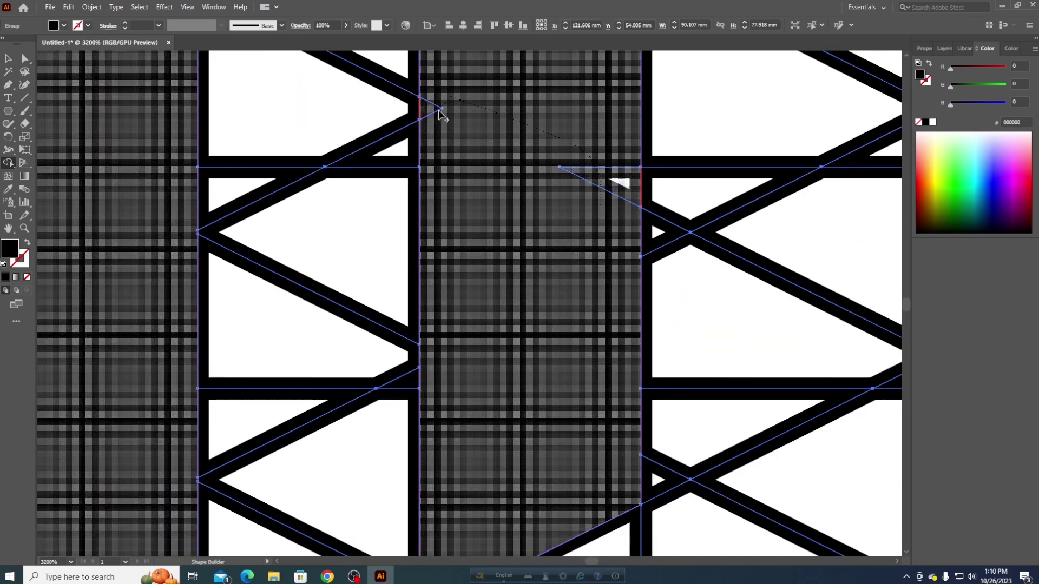
pyautogui.scroll(-2, 557, 355)
pyautogui.scroll(3, 515, 306)
pyautogui.scroll(2, 514, 306)
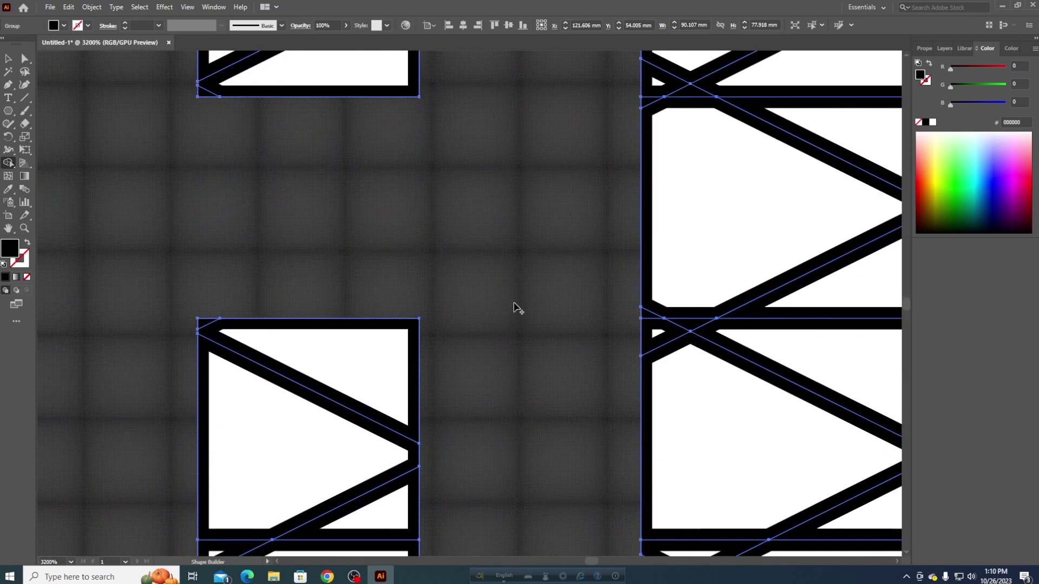
pyautogui.scroll(-1, 514, 306)
pyautogui.moveTo(476, 276); pyautogui.dragTo(594, 187)
pyautogui.scroll(1, 482, 227)
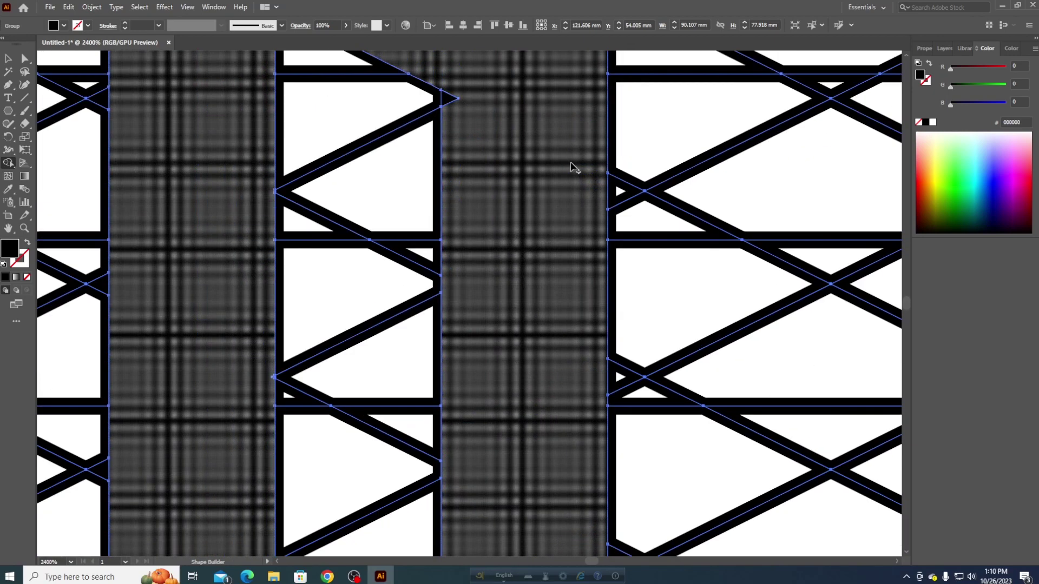
pyautogui.scroll(-2, 521, 233)
pyautogui.scroll(2, 521, 233)
pyautogui.scroll(2, 707, 353)
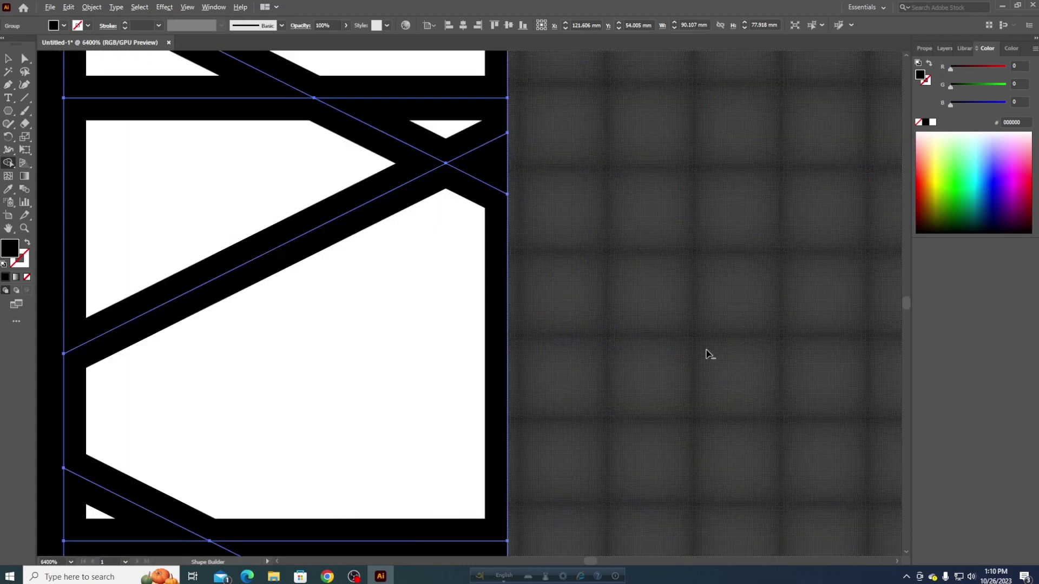
pyautogui.scroll(-2, 566, 227)
pyautogui.scroll(3, 607, 210)
pyautogui.scroll(-3, 598, 201)
pyautogui.scroll(-5, 589, 192)
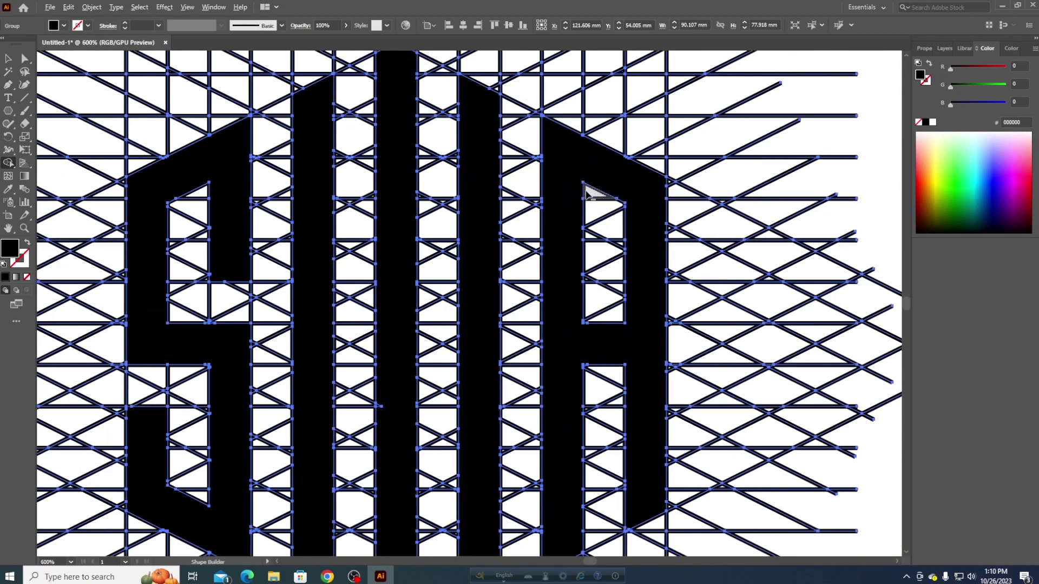
pyautogui.scroll(-2, 466, 324)
pyautogui.scroll(-2, 342, 349)
# Step: Ungroup the artwork and check the S and middle bar as separate shapes
pyautogui.press('v')
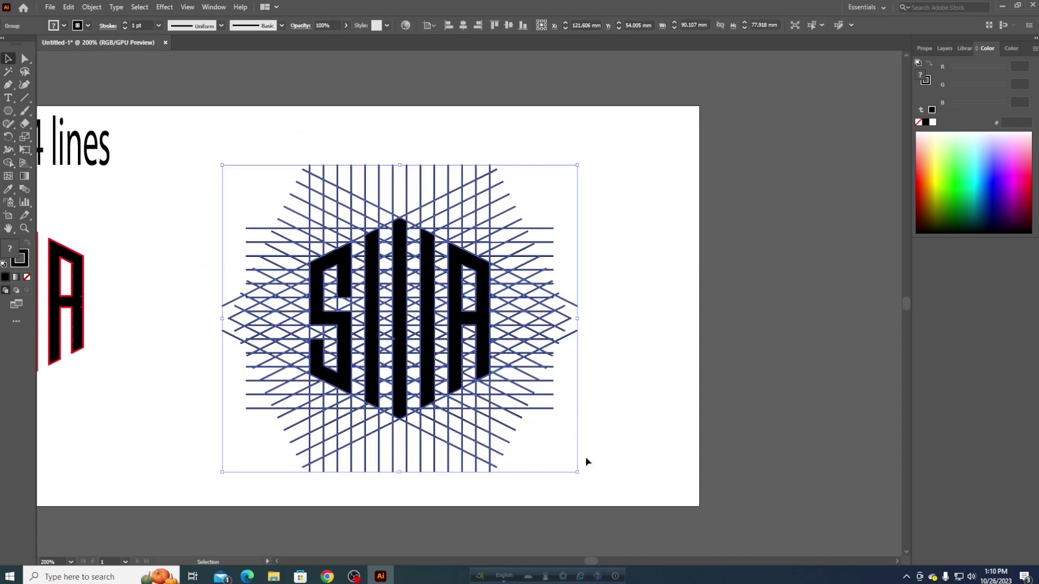
pyautogui.scroll(5, 416, 364)
pyautogui.hotkey('shift', 'm')
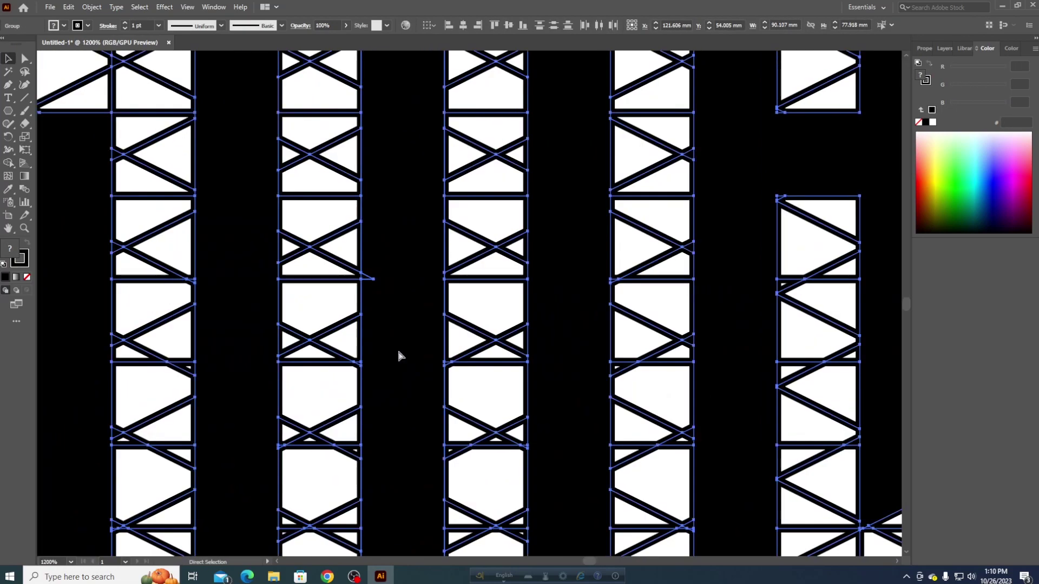
pyautogui.scroll(-3, 393, 323)
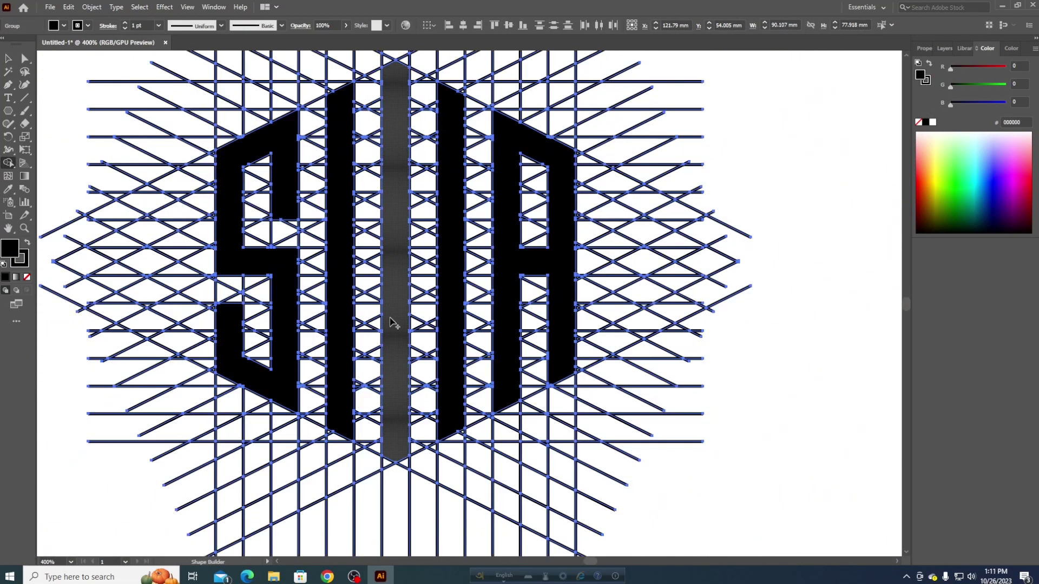
pyautogui.press('v')
pyautogui.hotkey('ctrl', 'shift', 'g')
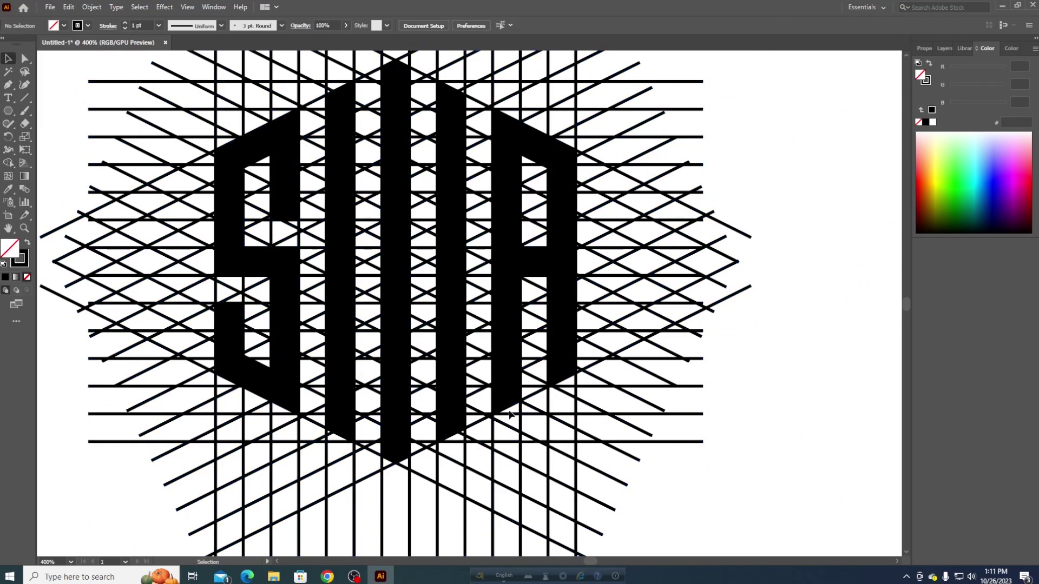
pyautogui.click(282, 349)
pyautogui.click(395, 373)
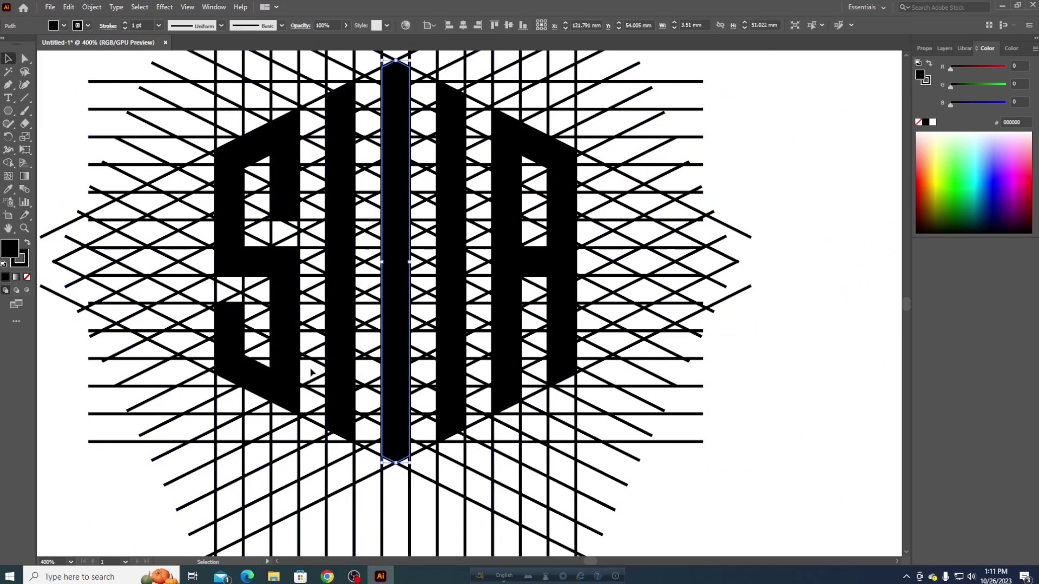
pyautogui.click(613, 490)
# Step: Select all and fuse the three middle bars and connectors into one N
pyautogui.moveTo(275, 185); pyautogui.dragTo(275, 190)
pyautogui.scroll(2, 354, 200)
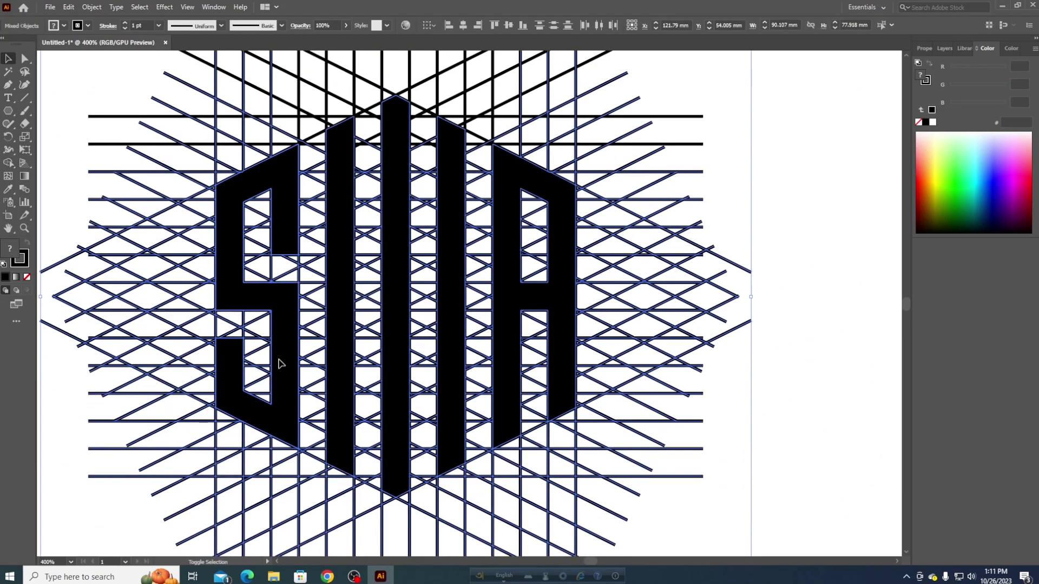
pyautogui.hotkey('shift', 'm')
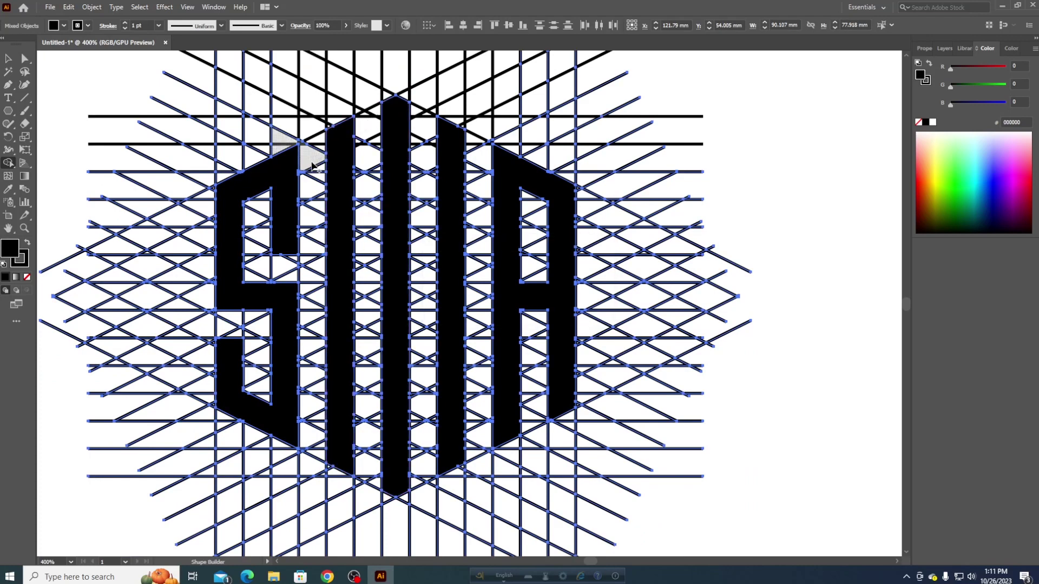
pyautogui.hotkey('ctrl', 'a')
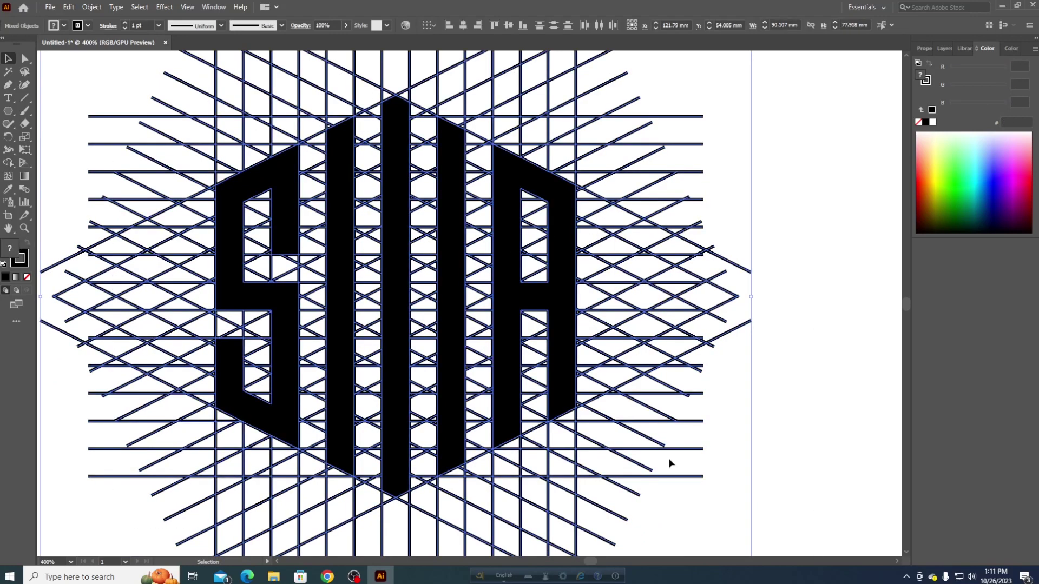
pyautogui.moveTo(336, 165); pyautogui.dragTo(450, 455)
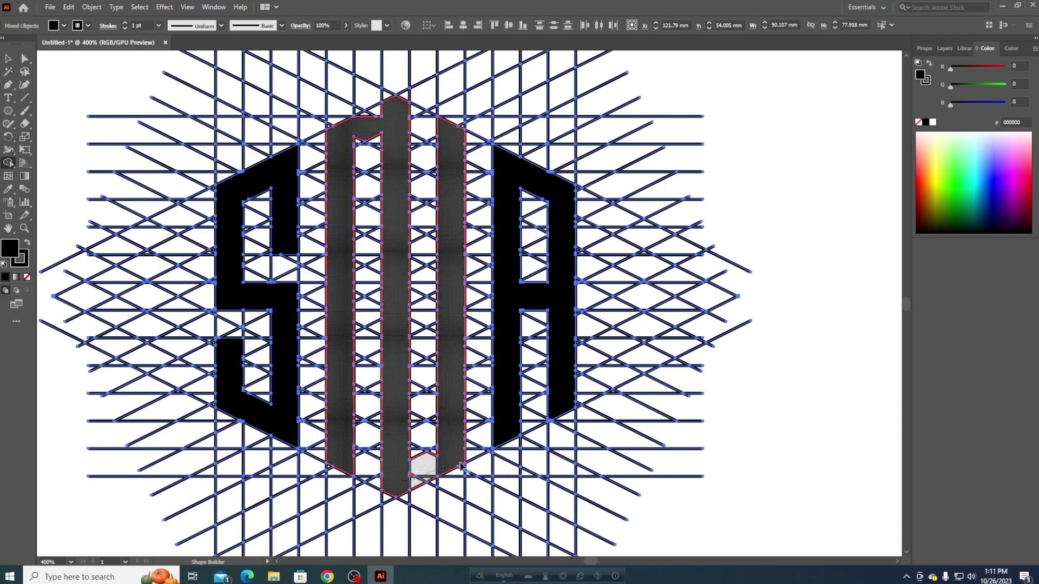
pyautogui.hotkey('ctrl', '+')
pyautogui.hotkey('ctrl', '+')
pyautogui.hotkey('ctrl', '+')
pyautogui.scroll(2, 411, 163)
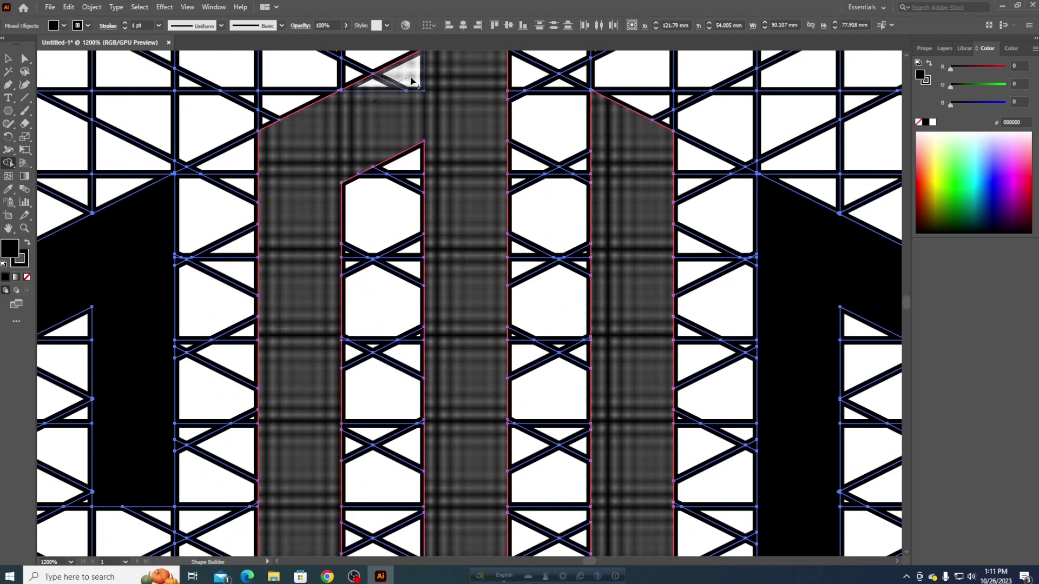
pyautogui.scroll(-4, 438, 163)
pyautogui.scroll(5, 445, 335)
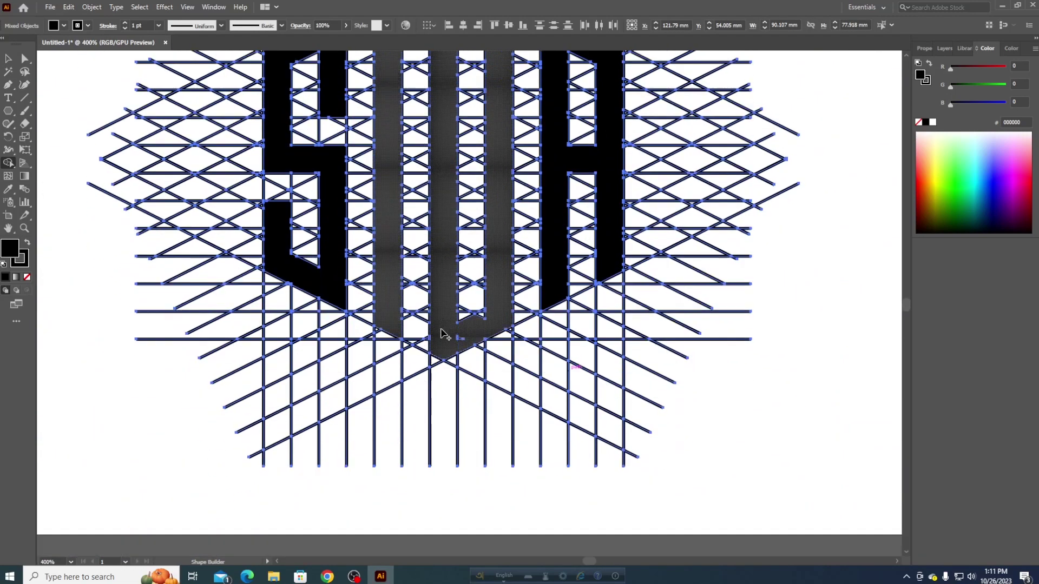
pyautogui.scroll(2, 643, 232)
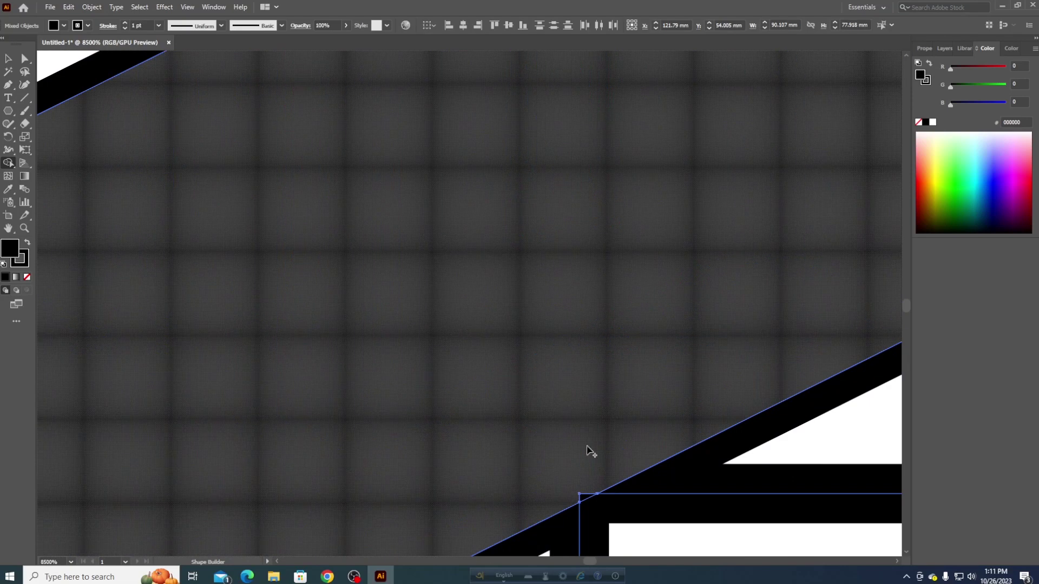
pyautogui.scroll(-3, 593, 443)
pyautogui.scroll(-3, 602, 398)
pyautogui.scroll(2, 568, 389)
# Step: Select the S, N and A letters and move them up off the grid
pyautogui.scroll(-3, 564, 390)
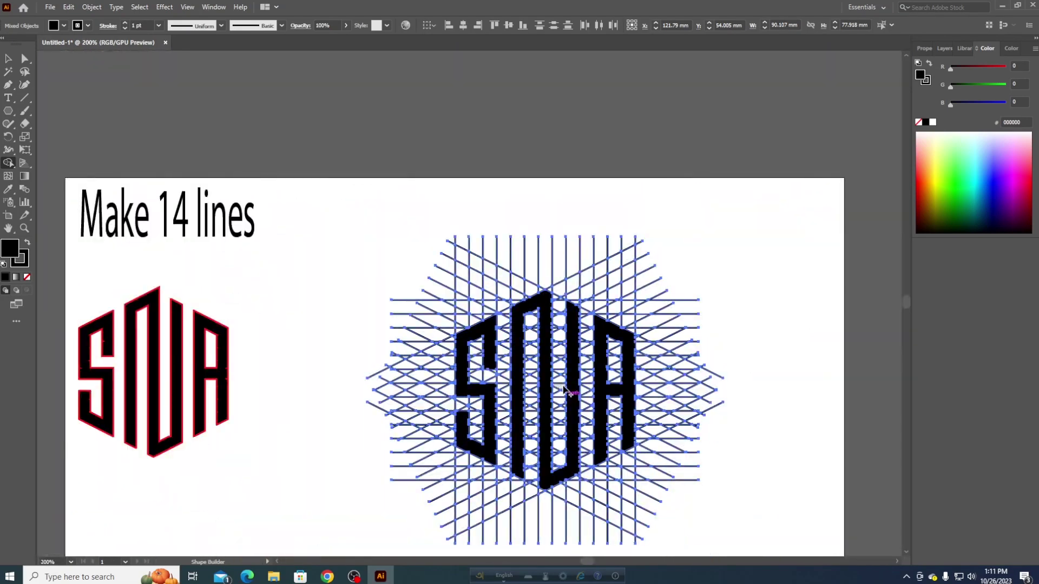
pyautogui.press('v')
pyautogui.click(762, 509)
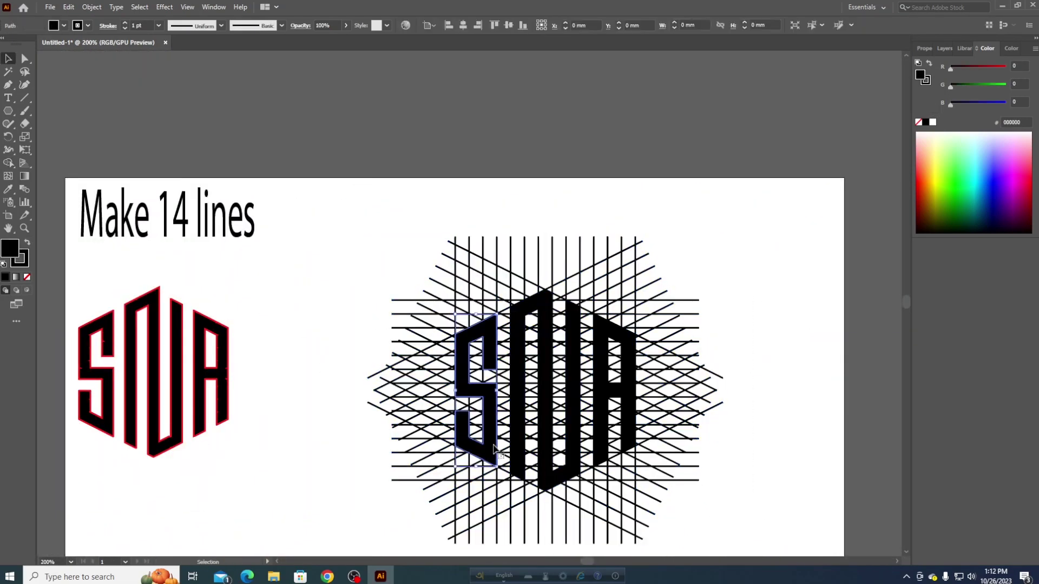
pyautogui.doubleClick(614, 411)
pyautogui.doubleClick(758, 382)
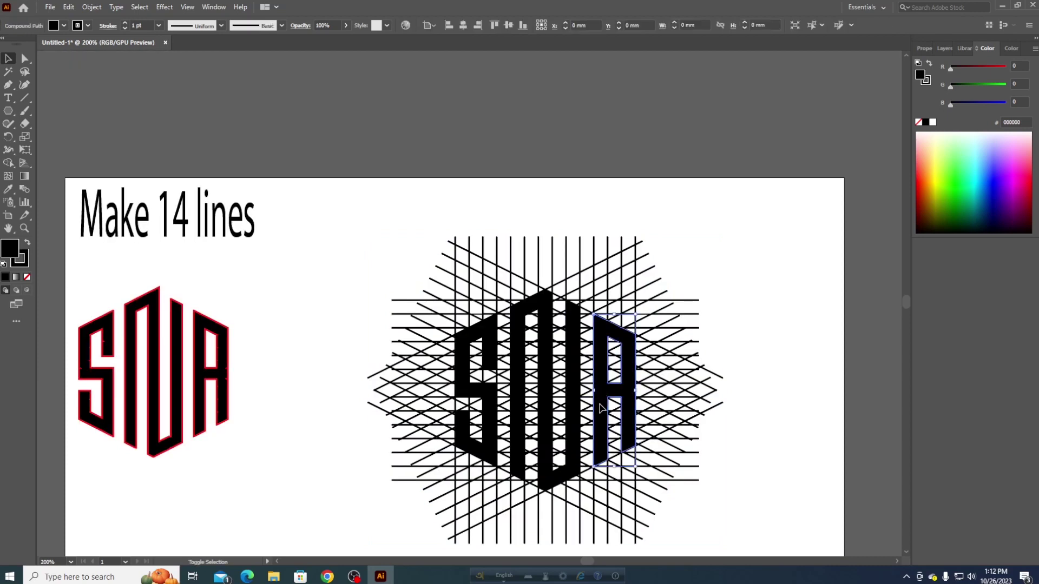
pyautogui.doubleClick(461, 379)
pyautogui.doubleClick(281, 451)
pyautogui.click(463, 379)
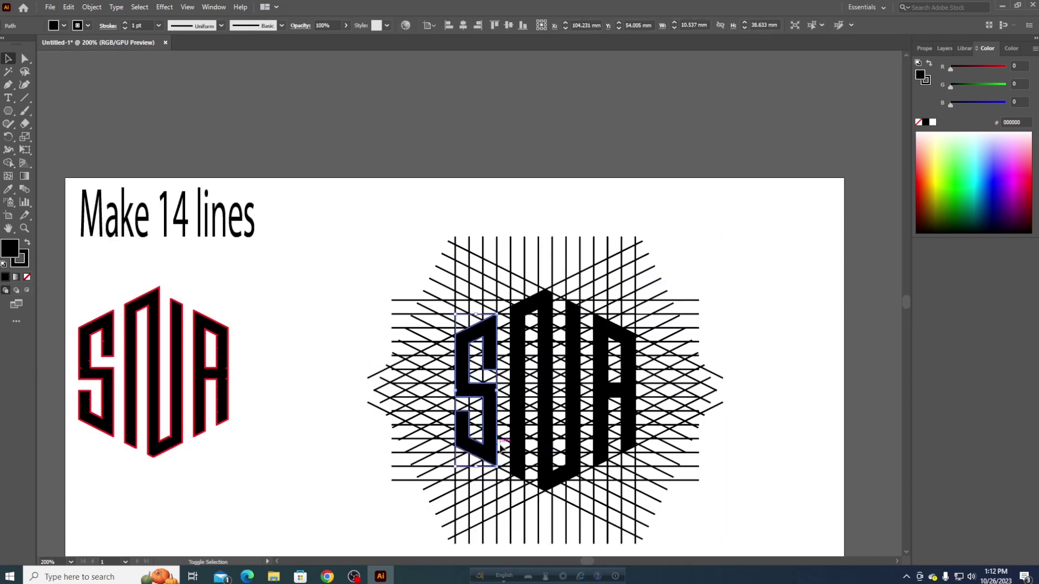
pyautogui.keyDown('shift'); pyautogui.click(572, 433); pyautogui.keyUp('shift')
pyautogui.keyDown('shift'); pyautogui.click(599, 445); pyautogui.keyUp('shift')
pyautogui.moveTo(599, 447); pyautogui.dragTo(757, 237)
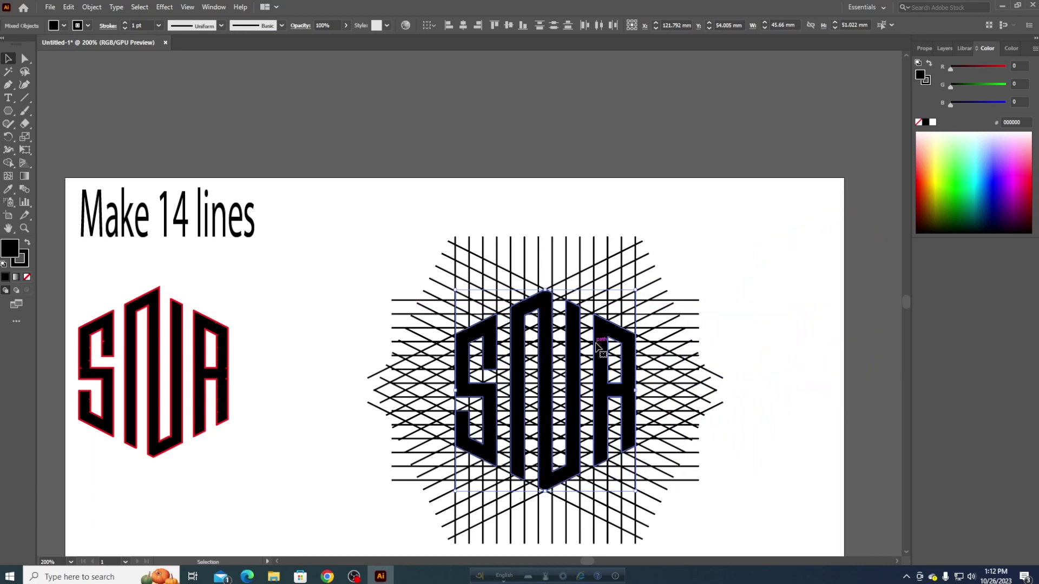
# Step: Delete the leftover line grid and move the SNA logo to the artboard centre
pyautogui.click(695, 486)
pyautogui.moveTo(349, 477); pyautogui.dragTo(717, 509)
pyautogui.press('Delete')
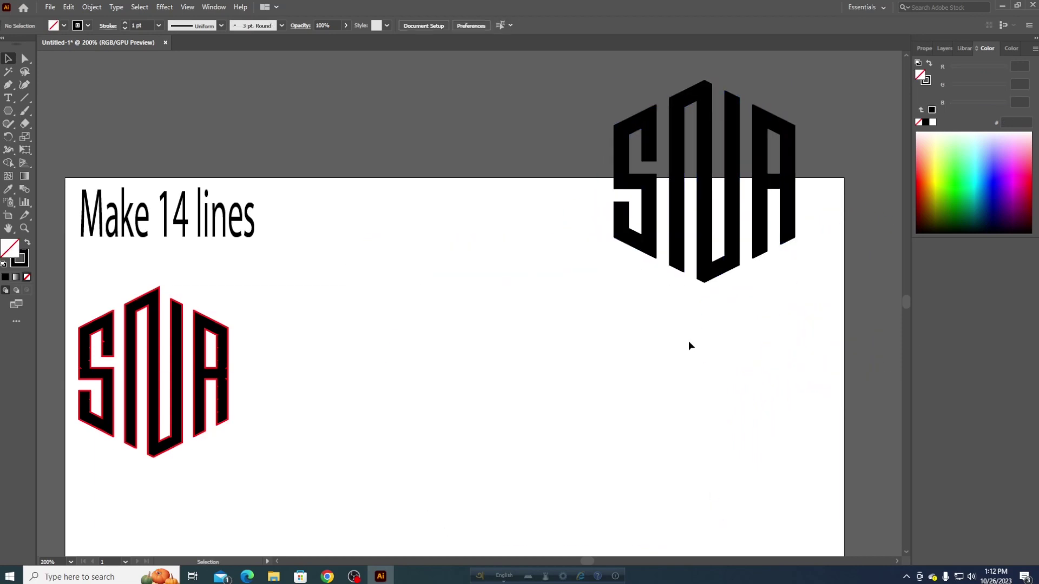
pyautogui.moveTo(797, 339); pyautogui.dragTo(589, 107)
pyautogui.moveTo(704, 260); pyautogui.dragTo(509, 411)
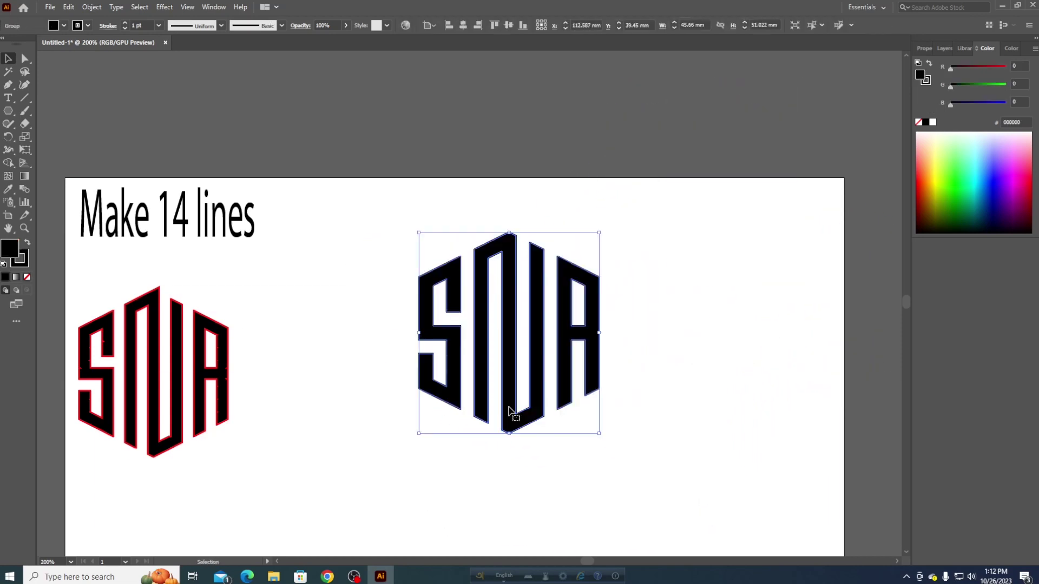
# Step: Give the SNA logo a red FF0606 stroke with a thin 1 pt weight
pyautogui.doubleClick(23, 264)
pyautogui.click(511, 208)
pyautogui.click(637, 218)
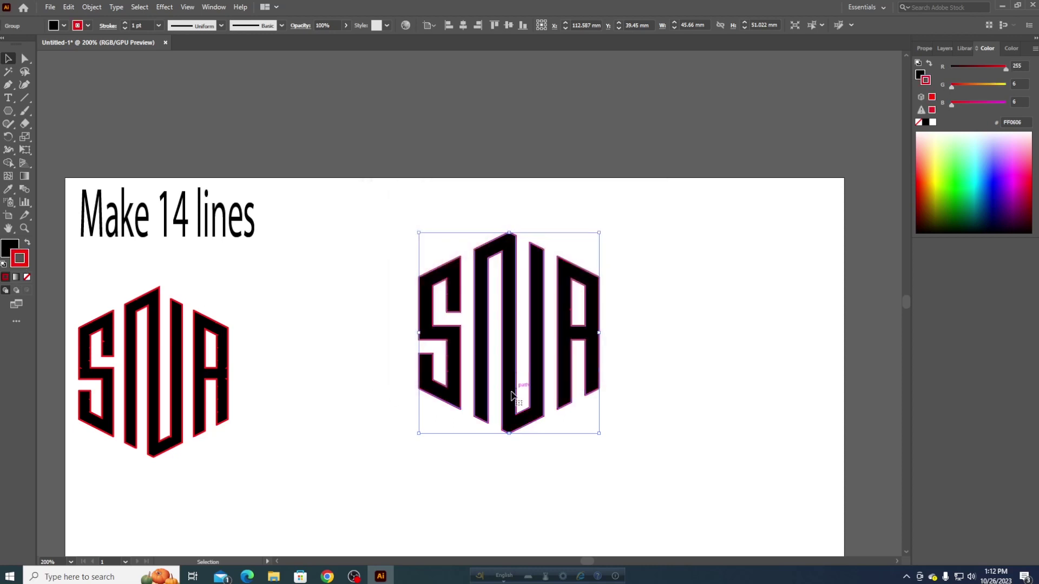
pyautogui.press('Up')
pyautogui.press('Up')
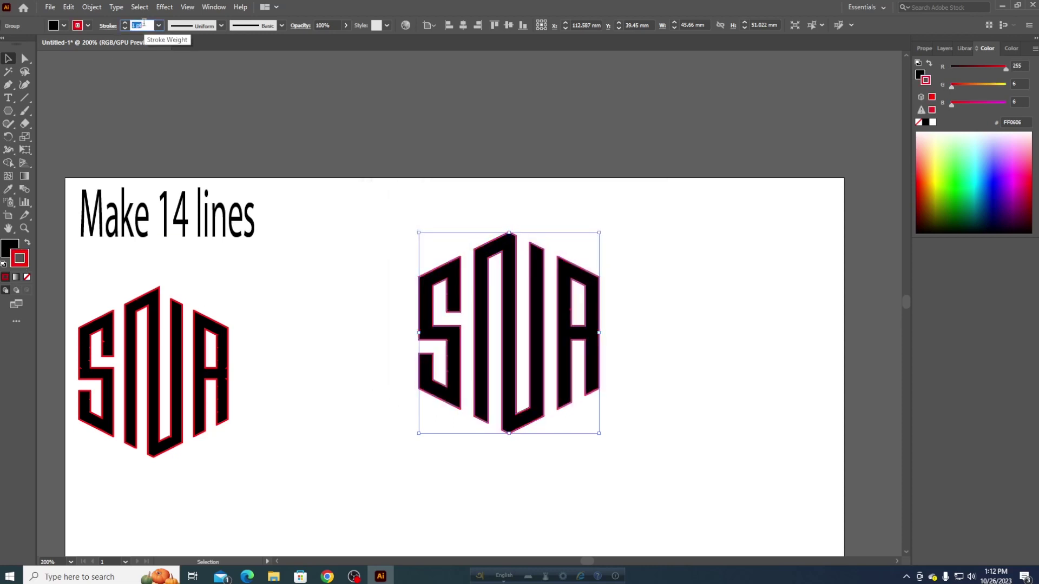
pyautogui.click(396, 341)
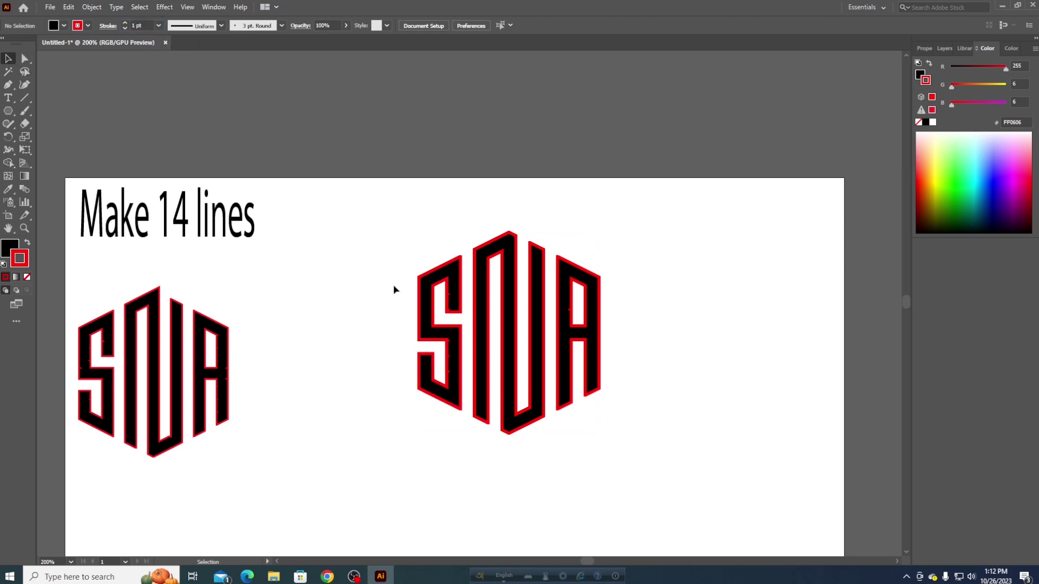
pyautogui.click(561, 366)
pyautogui.press('Return')
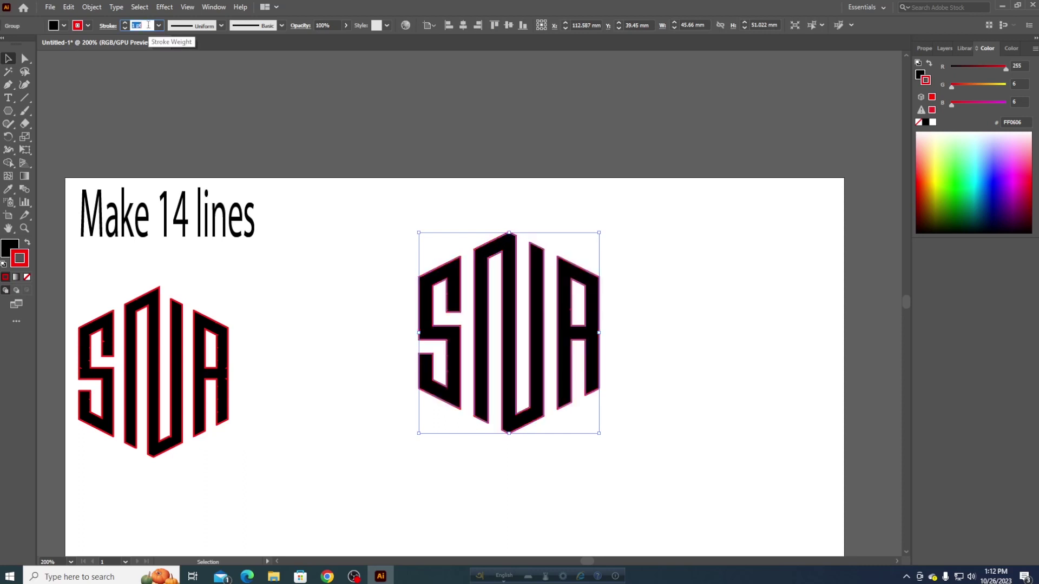
pyautogui.click(326, 284)
pyautogui.moveTo(439, 322); pyautogui.dragTo(672, 511)
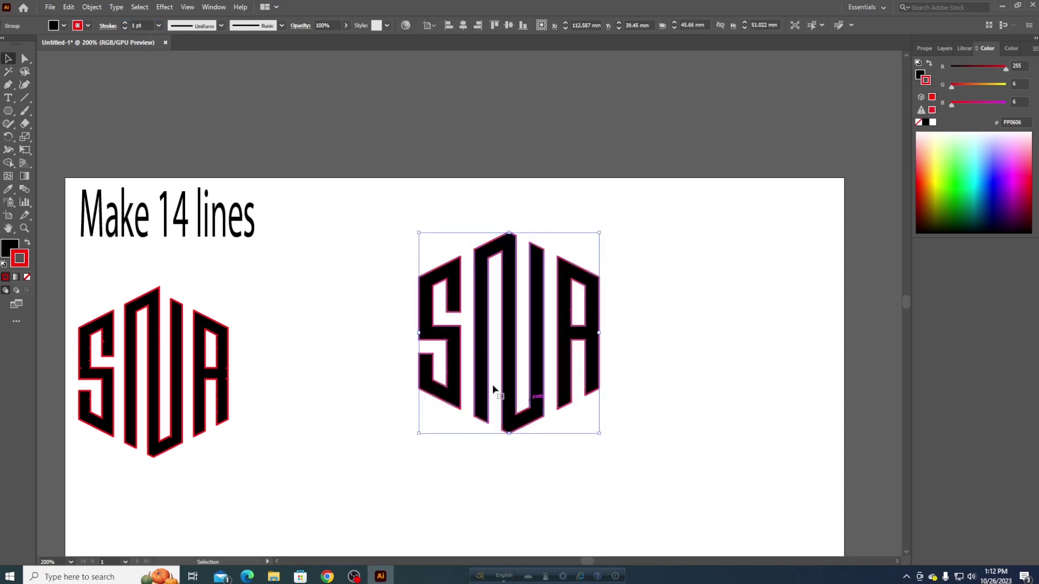
pyautogui.click(184, 173)
# Step: Draw a 65 mm square over the logo with white fill and no stroke
pyautogui.press('Escape')
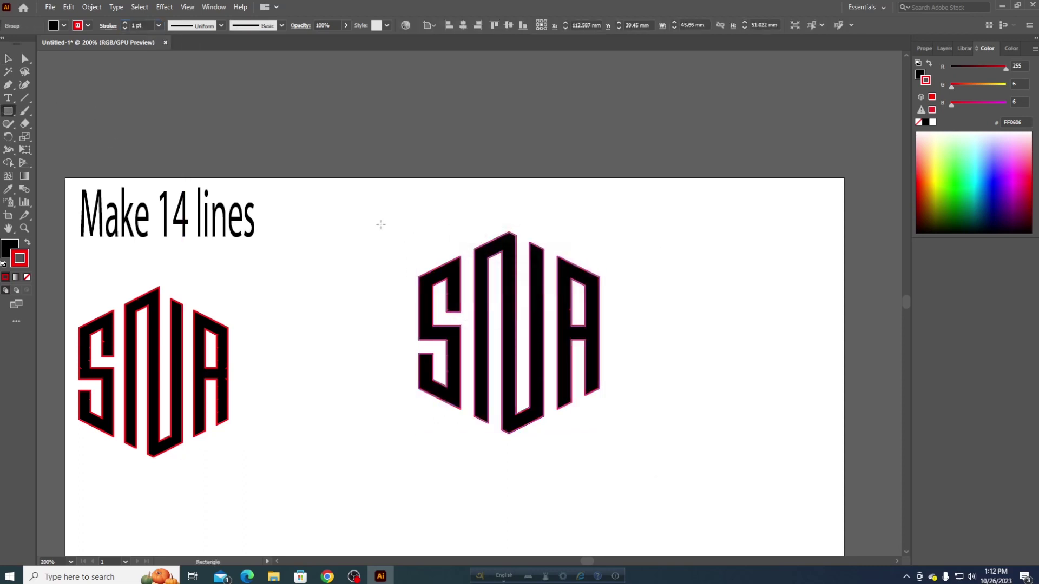
pyautogui.moveTo(373, 212)
pyautogui.mouseDown()
pyautogui.moveTo(628, 433)
pyautogui.moveTo(633, 424)
pyautogui.mouseUp()
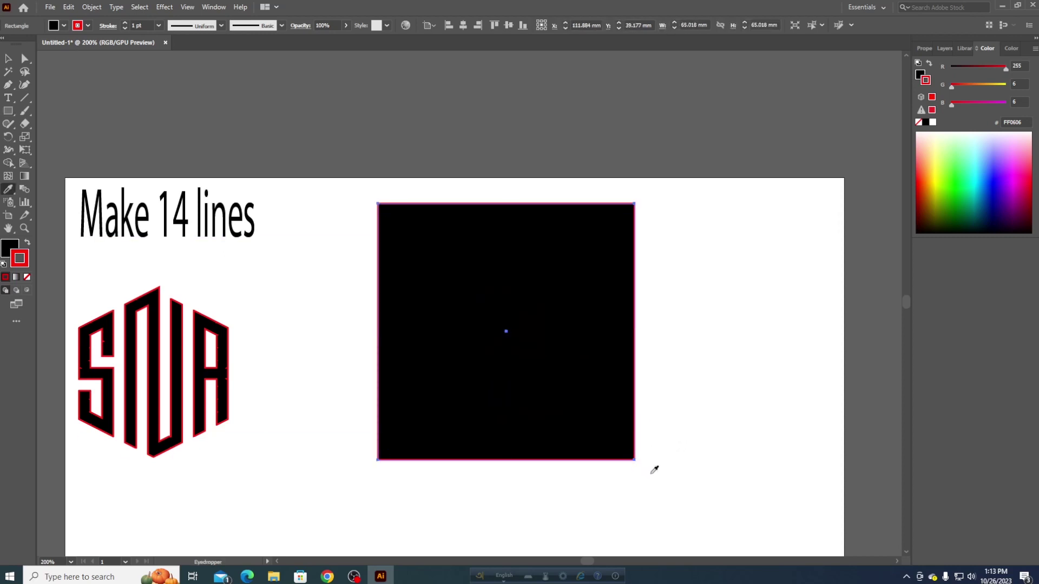
pyautogui.click(680, 463)
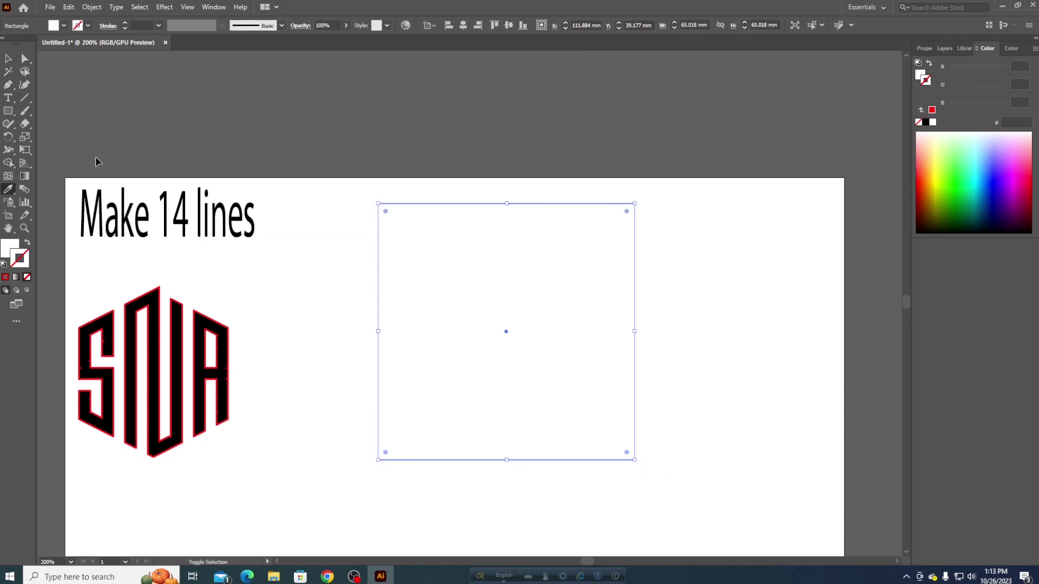